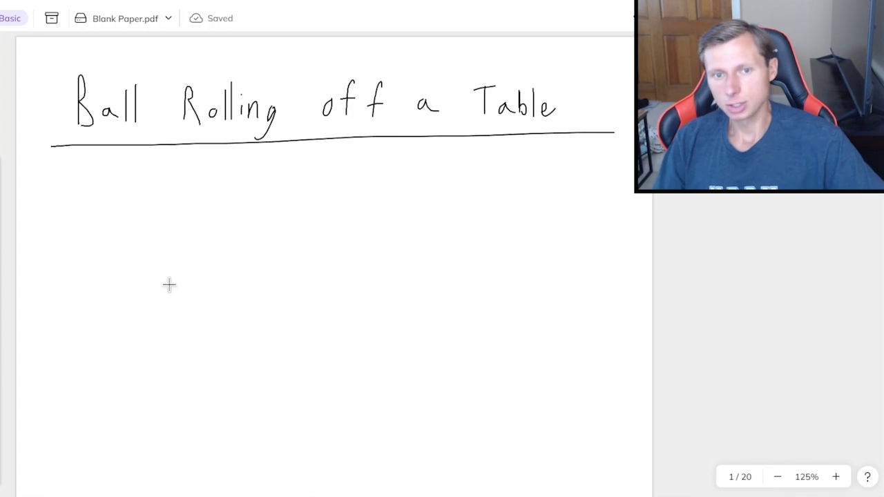
# Step: Draw the table, floor, ball with a rightward arrow, and the ball's dashed falling path
pyautogui.moveTo(148, 297); pyautogui.dragTo(271, 293)
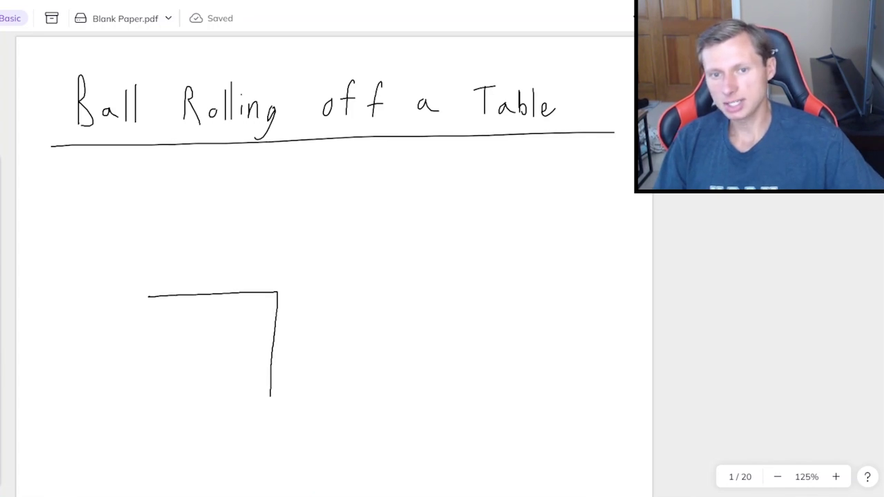
pyautogui.moveTo(270, 397); pyautogui.dragTo(362, 408)
pyautogui.moveTo(243, 271); pyautogui.dragTo(242, 271)
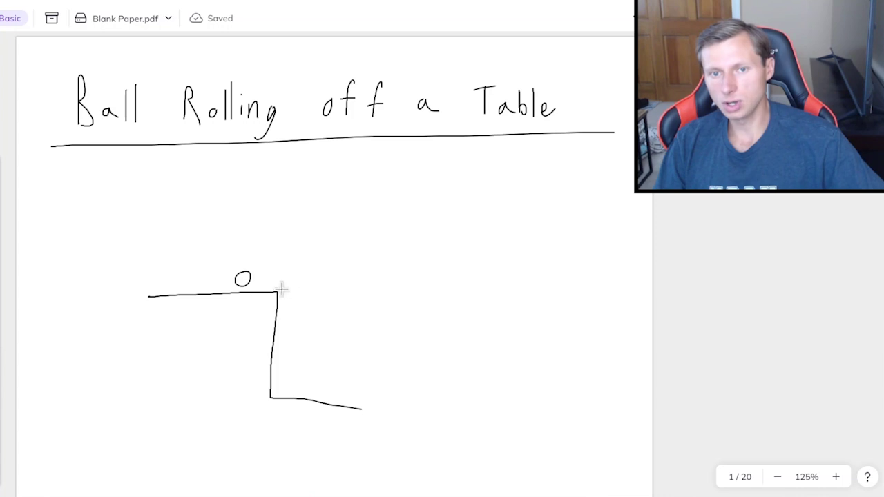
pyautogui.moveTo(264, 279); pyautogui.dragTo(286, 279)
pyautogui.moveTo(279, 273)
pyautogui.mouseDown()
pyautogui.moveTo(279, 284)
pyautogui.moveTo(319, 279)
pyautogui.mouseUp()
pyautogui.moveTo(338, 285); pyautogui.dragTo(349, 291)
pyautogui.moveTo(365, 302); pyautogui.dragTo(399, 339)
pyautogui.moveTo(406, 351); pyautogui.dragTo(411, 364)
pyautogui.moveTo(414, 377); pyautogui.dragTo(418, 393)
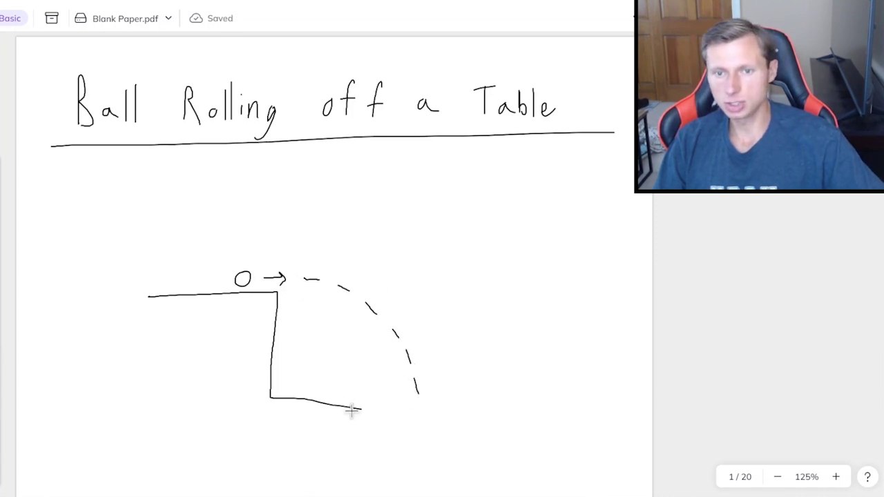
pyautogui.moveTo(356, 409)
pyautogui.mouseDown()
pyautogui.moveTo(464, 401)
pyautogui.moveTo(418, 391)
pyautogui.mouseUp()
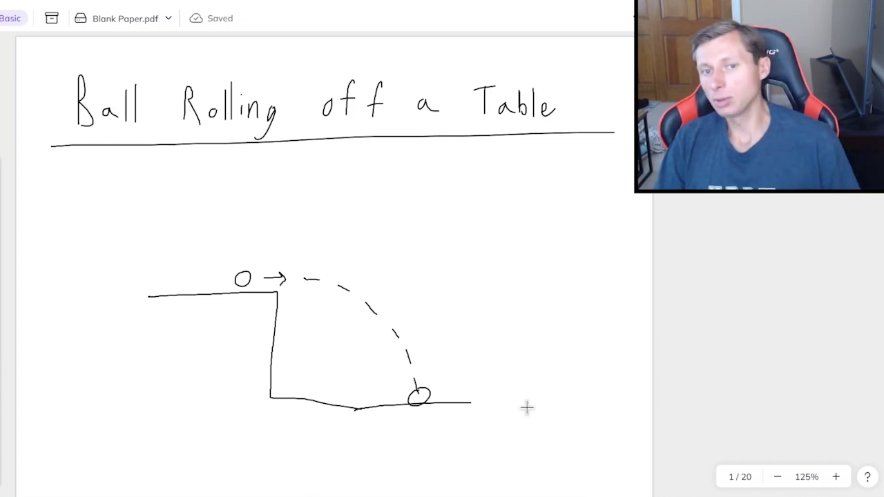
# Step: Bracket the horizontal distance labelled d = ?, and add the landing velocity arrow labelled v =
pyautogui.moveTo(278, 417); pyautogui.dragTo(279, 442)
pyautogui.moveTo(278, 432)
pyautogui.mouseDown()
pyautogui.moveTo(412, 427)
pyautogui.moveTo(412, 438)
pyautogui.mouseUp()
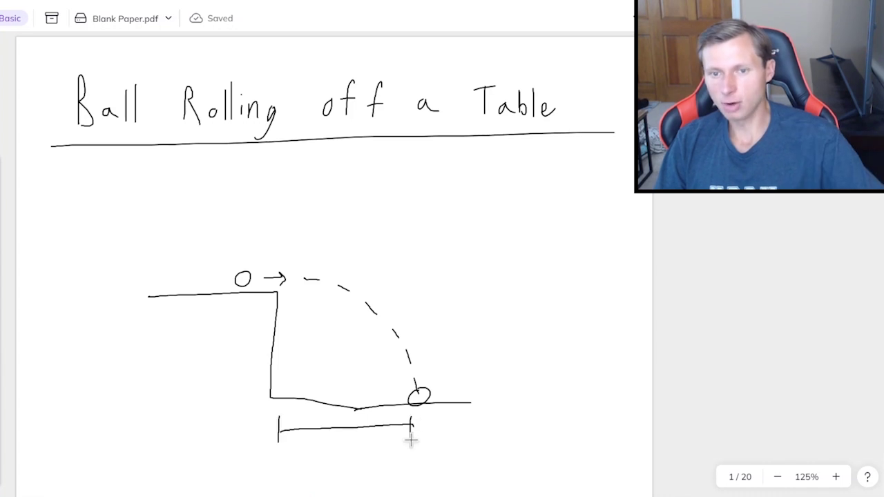
pyautogui.moveTo(338, 449)
pyautogui.mouseDown()
pyautogui.moveTo(339, 465)
pyautogui.moveTo(354, 453)
pyautogui.mouseUp()
pyautogui.moveTo(344, 460); pyautogui.dragTo(355, 459)
pyautogui.moveTo(363, 447); pyautogui.dragTo(370, 458)
pyautogui.moveTo(369, 463); pyautogui.dragTo(370, 465)
pyautogui.moveTo(421, 411); pyautogui.dragTo(442, 463)
pyautogui.moveTo(434, 453); pyautogui.dragTo(494, 437)
pyautogui.moveTo(487, 443); pyautogui.dragTo(496, 443)
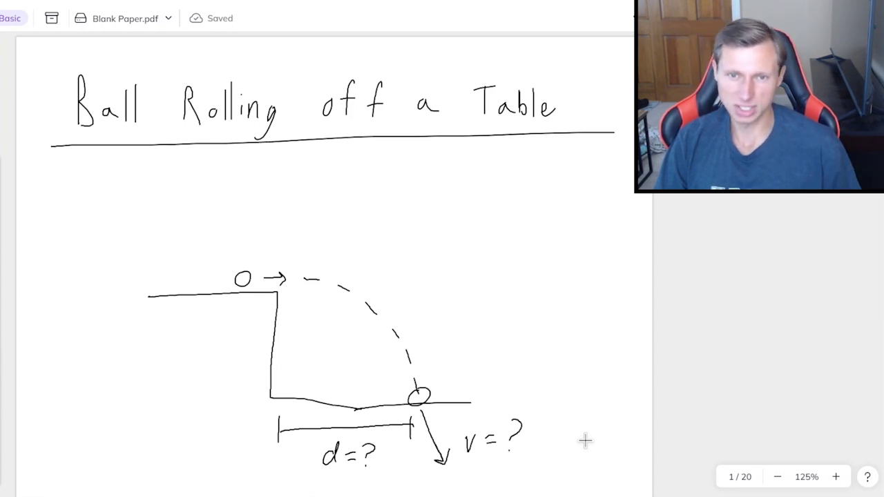
# Step: On page 2, handwrite and underline the title 'Projectile Motion'
pyautogui.press('pagedown')
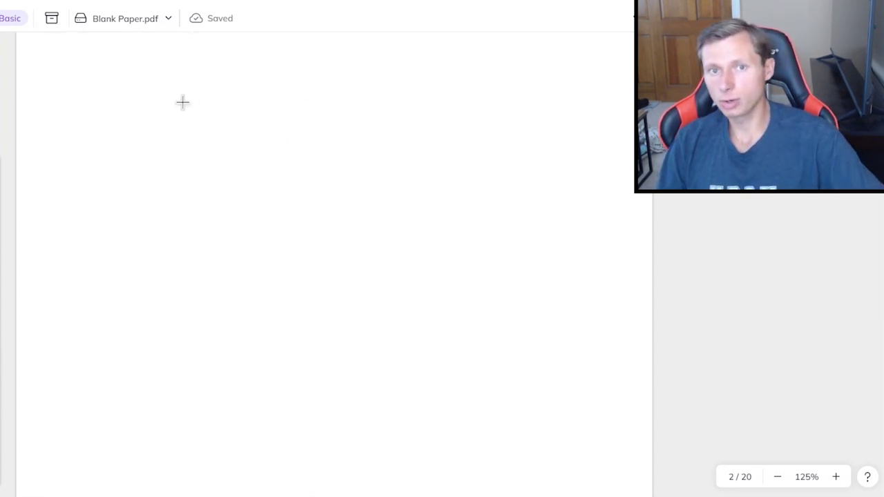
pyautogui.moveTo(128, 117); pyautogui.dragTo(127, 73)
pyautogui.moveTo(127, 75); pyautogui.dragTo(131, 89)
pyautogui.moveTo(144, 116)
pyautogui.mouseDown()
pyautogui.moveTo(134, 92)
pyautogui.moveTo(153, 103)
pyautogui.mouseUp()
pyautogui.moveTo(166, 102); pyautogui.dragTo(164, 103)
pyautogui.moveTo(177, 97)
pyautogui.mouseDown()
pyautogui.moveTo(172, 125)
pyautogui.moveTo(196, 101)
pyautogui.moveTo(242, 105)
pyautogui.mouseUp()
pyautogui.moveTo(247, 66)
pyautogui.mouseDown()
pyautogui.moveTo(249, 104)
pyautogui.moveTo(269, 102)
pyautogui.mouseUp()
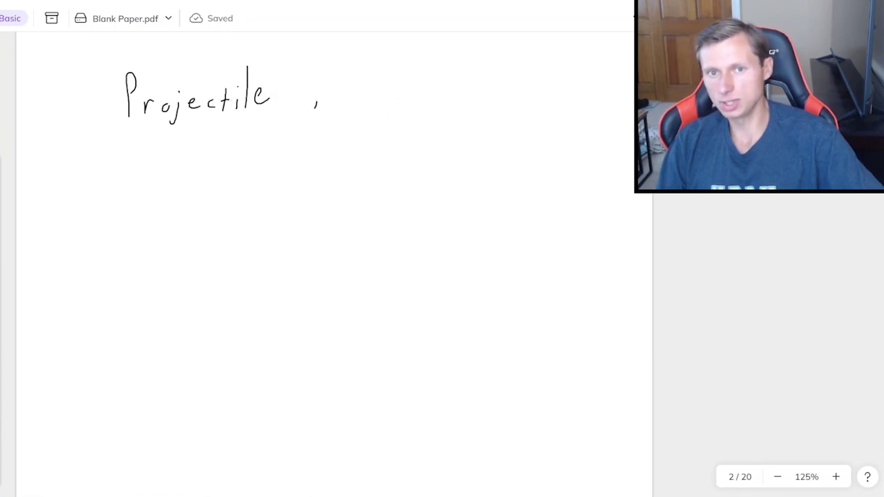
pyautogui.moveTo(351, 90); pyautogui.dragTo(361, 106)
pyautogui.moveTo(356, 90); pyautogui.dragTo(370, 88)
pyautogui.moveTo(377, 91)
pyautogui.mouseDown()
pyautogui.moveTo(377, 105)
pyautogui.moveTo(392, 92)
pyautogui.mouseUp()
pyautogui.moveTo(403, 105); pyautogui.dragTo(413, 105)
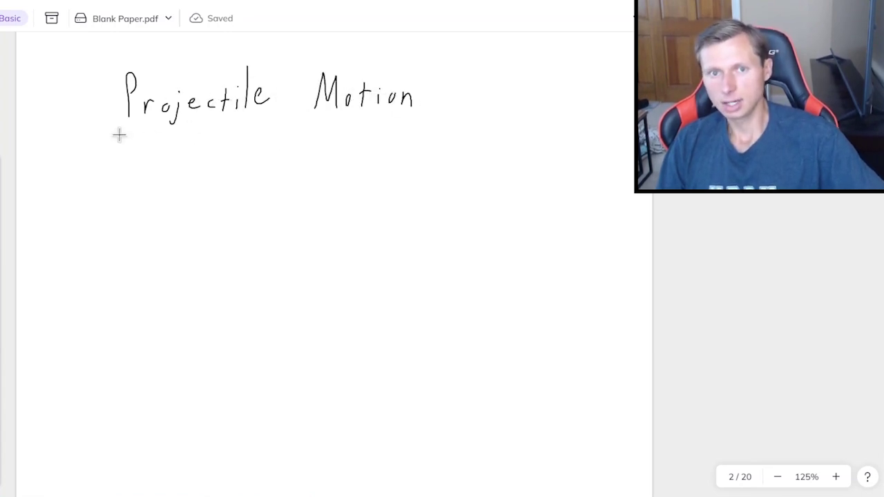
pyautogui.moveTo(106, 138); pyautogui.dragTo(408, 128)
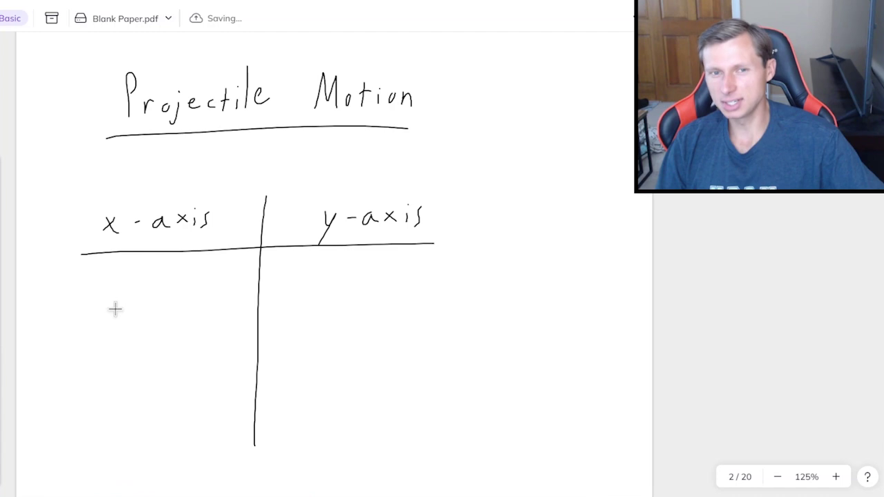
# Step: Write Vx = Δx/t under the x-axis heading and begin Vi under y-axis
pyautogui.moveTo(90, 302)
pyautogui.mouseDown()
pyautogui.moveTo(101, 305)
pyautogui.moveTo(116, 338)
pyautogui.mouseUp()
pyautogui.moveTo(130, 309); pyautogui.dragTo(137, 308)
pyautogui.moveTo(130, 315)
pyautogui.mouseDown()
pyautogui.moveTo(178, 287)
pyautogui.moveTo(215, 310)
pyautogui.mouseUp()
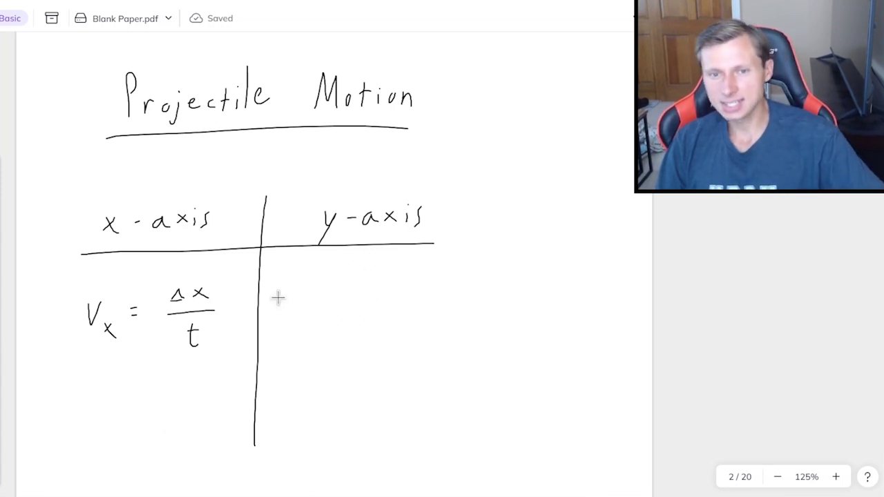
pyautogui.moveTo(285, 281); pyautogui.dragTo(297, 281)
# Step: Write Vf below Vi and add the y subscripts, giving Vi,y and Vf,y
pyautogui.moveTo(283, 338)
pyautogui.mouseDown()
pyautogui.moveTo(285, 352)
pyautogui.moveTo(292, 338)
pyautogui.mouseUp()
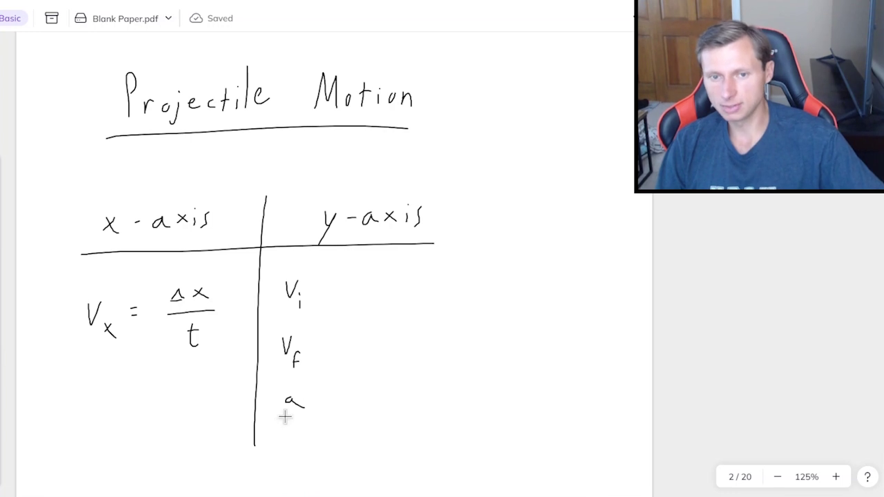
pyautogui.moveTo(285, 415); pyautogui.dragTo(288, 439)
pyautogui.moveTo(279, 422)
pyautogui.mouseDown()
pyautogui.moveTo(315, 402)
pyautogui.moveTo(296, 433)
pyautogui.mouseUp()
pyautogui.scroll(-2, 332, 373)
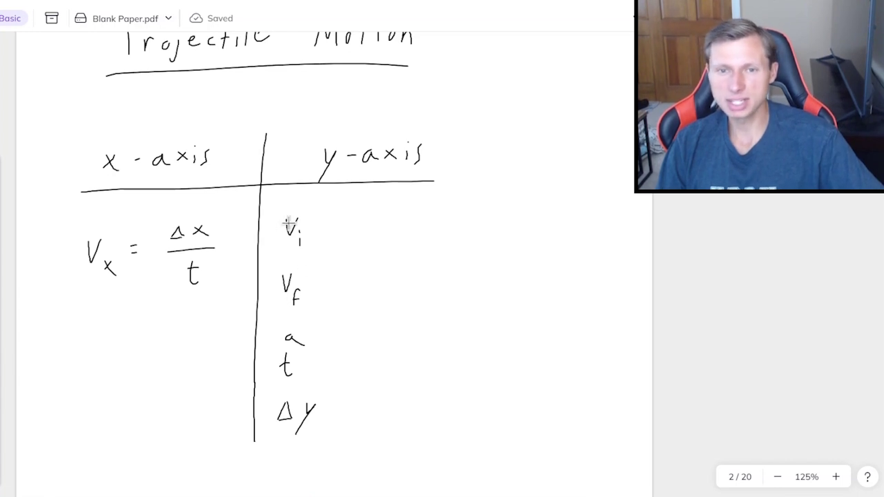
pyautogui.moveTo(306, 245); pyautogui.dragTo(304, 251)
pyautogui.moveTo(314, 238); pyautogui.dragTo(318, 247)
pyautogui.moveTo(323, 237); pyautogui.dragTo(316, 255)
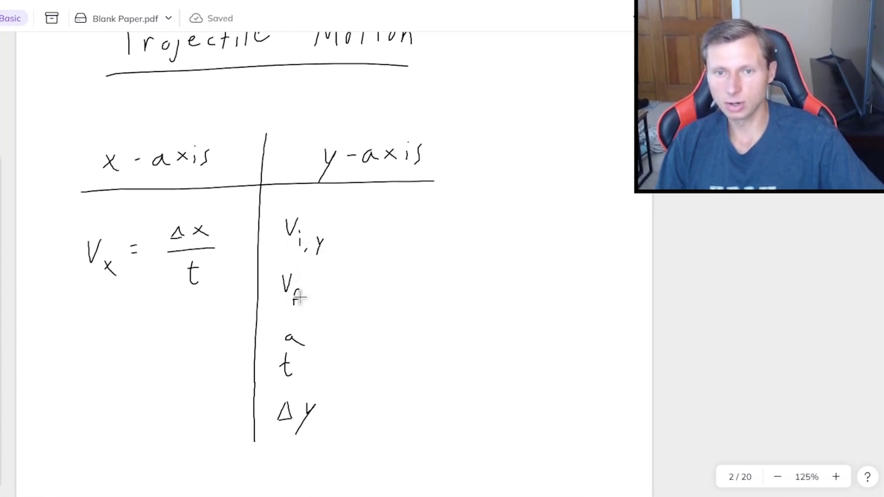
pyautogui.moveTo(304, 302); pyautogui.dragTo(301, 311)
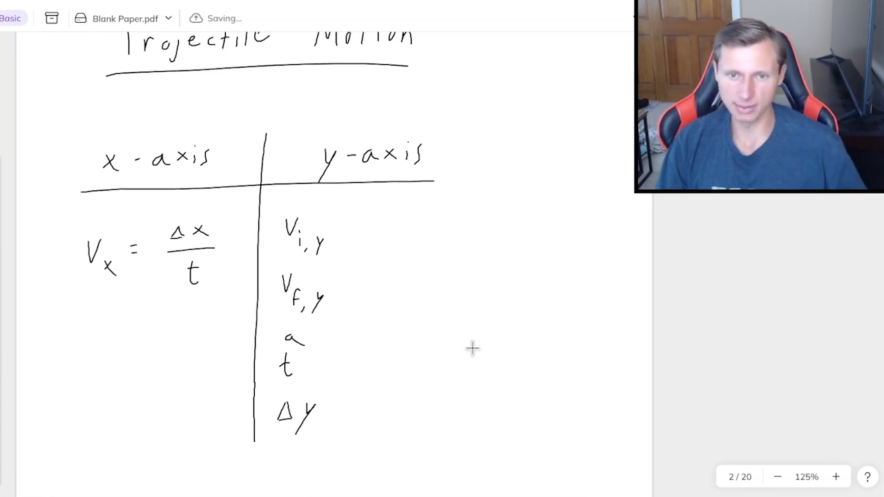
# Step: Write a = -g or -9.8 in the y-axis list
pyautogui.moveTo(314, 333)
pyautogui.mouseDown()
pyautogui.moveTo(360, 330)
pyautogui.moveTo(360, 351)
pyautogui.mouseUp()
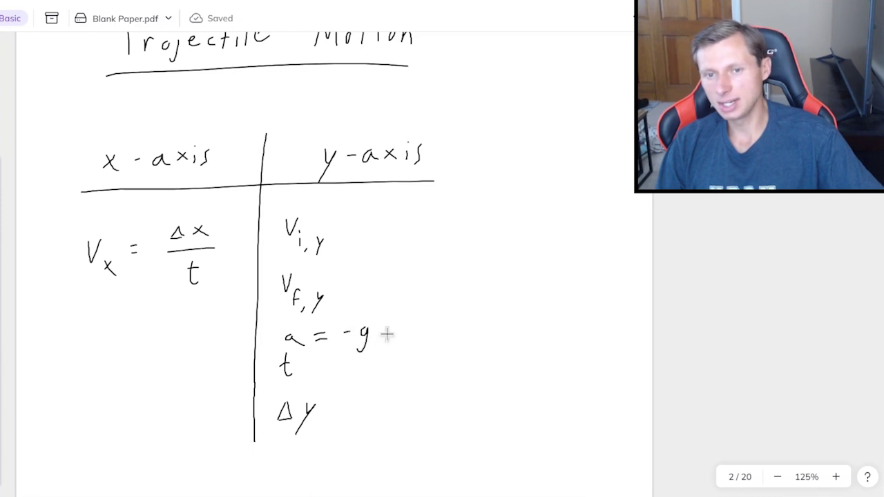
pyautogui.moveTo(401, 328)
pyautogui.mouseDown()
pyautogui.moveTo(398, 335)
pyautogui.moveTo(476, 337)
pyautogui.mouseUp()
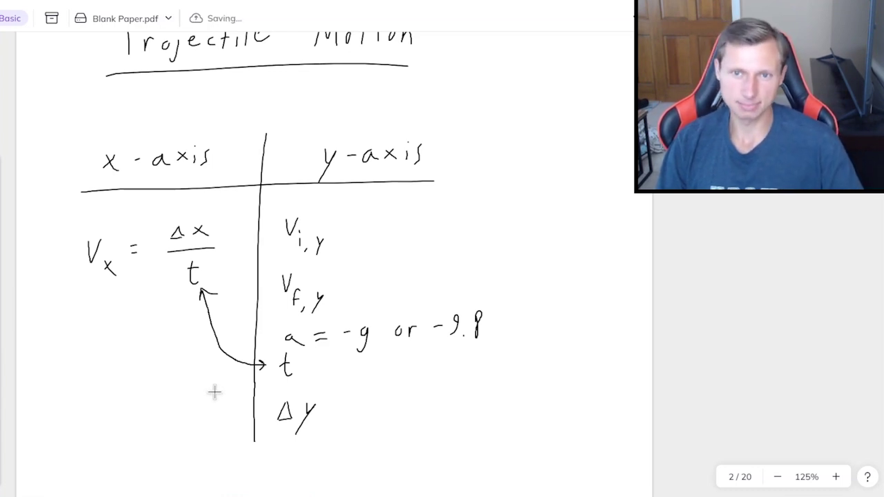
pyautogui.scroll(-10, 214, 392)
# Step: Number problem '1.' and draw the cliff and the rolling ball, labelled V0 and h
pyautogui.moveTo(63, 88); pyautogui.dragTo(60, 139)
pyautogui.click(73, 136)
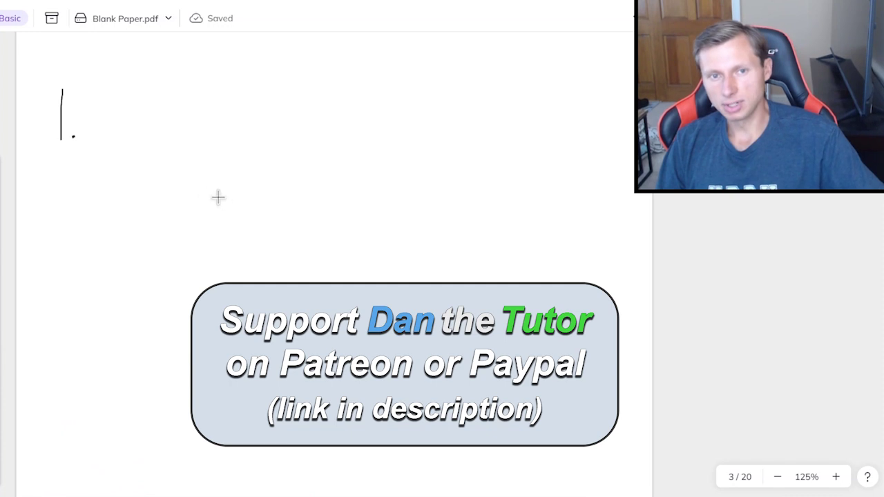
pyautogui.moveTo(117, 191)
pyautogui.mouseDown()
pyautogui.moveTo(296, 189)
pyautogui.moveTo(291, 298)
pyautogui.moveTo(485, 296)
pyautogui.mouseUp()
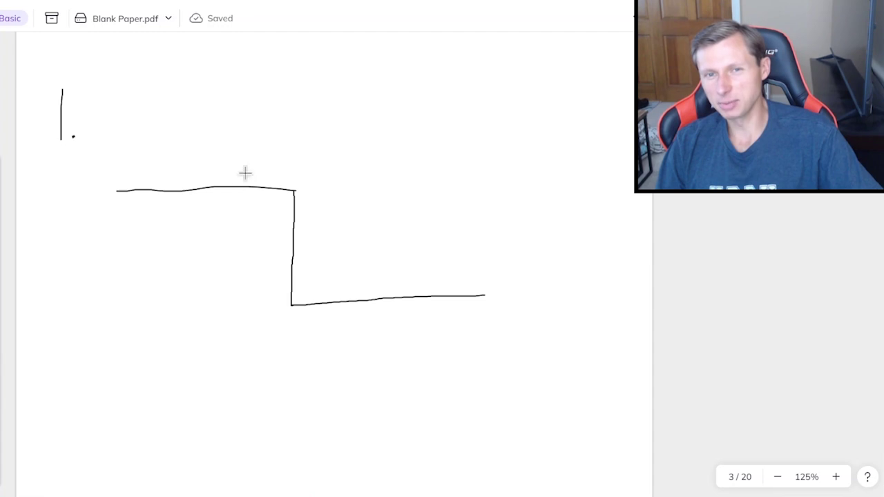
pyautogui.moveTo(248, 163); pyautogui.dragTo(246, 164)
pyautogui.moveTo(265, 170)
pyautogui.mouseDown()
pyautogui.moveTo(286, 168)
pyautogui.moveTo(280, 177)
pyautogui.mouseUp()
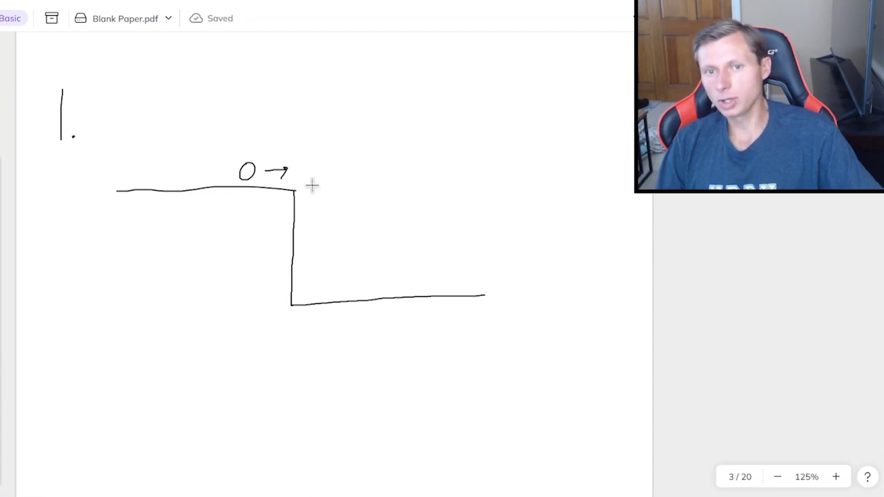
pyautogui.click(266, 129)
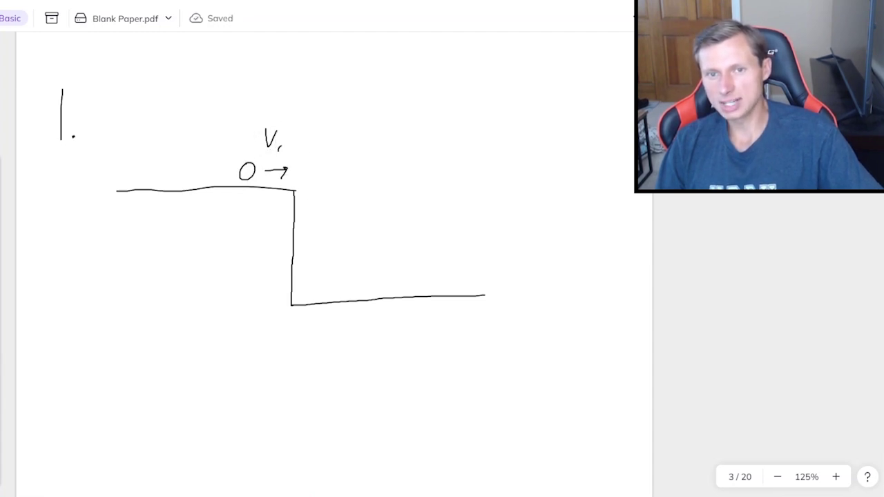
pyautogui.moveTo(279, 145); pyautogui.dragTo(280, 149)
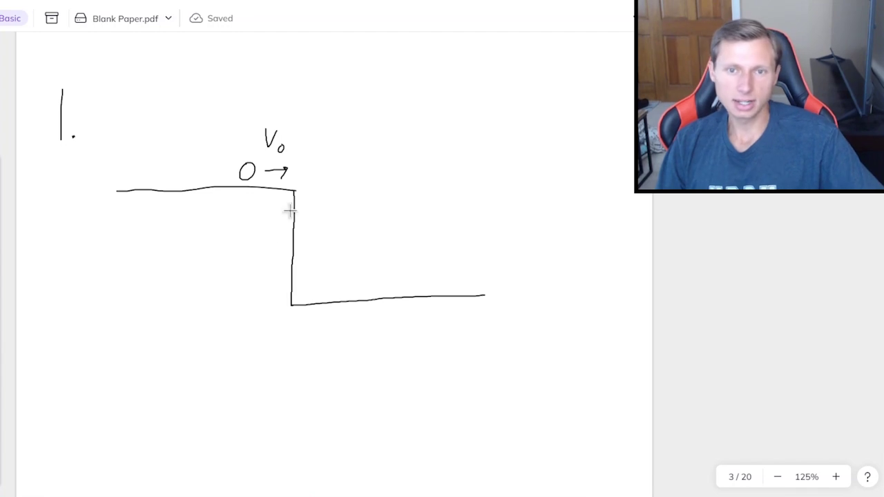
pyautogui.moveTo(252, 230); pyautogui.dragTo(261, 263)
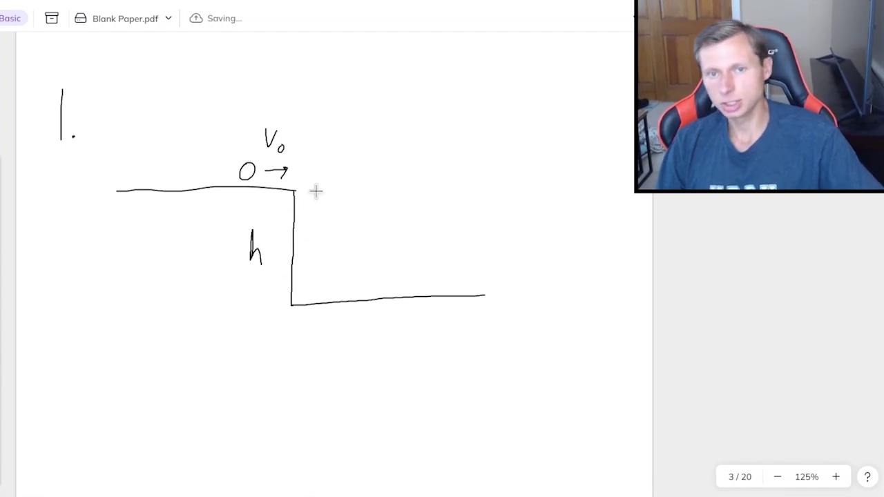
# Step: Draw the dashed path to the landing ball and bracket the distance as d = ?
pyautogui.moveTo(312, 174); pyautogui.dragTo(317, 174)
pyautogui.moveTo(344, 178); pyautogui.dragTo(349, 181)
pyautogui.moveTo(367, 191); pyautogui.dragTo(375, 195)
pyautogui.moveTo(391, 209); pyautogui.dragTo(397, 221)
pyautogui.moveTo(406, 234); pyautogui.dragTo(410, 244)
pyautogui.moveTo(414, 255); pyautogui.dragTo(418, 275)
pyautogui.moveTo(306, 329)
pyautogui.mouseDown()
pyautogui.moveTo(406, 323)
pyautogui.moveTo(410, 338)
pyautogui.mouseUp()
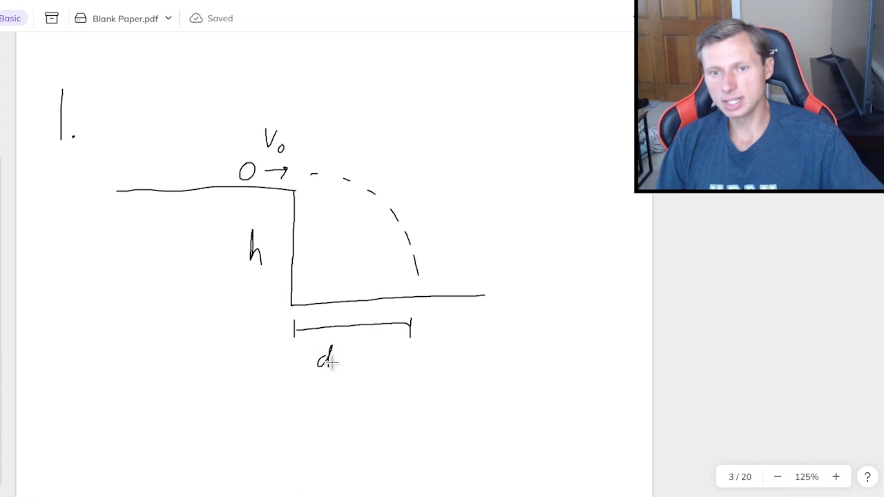
pyautogui.moveTo(337, 356); pyautogui.dragTo(349, 356)
pyautogui.moveTo(337, 365); pyautogui.dragTo(350, 364)
pyautogui.moveTo(359, 349); pyautogui.dragTo(365, 361)
pyautogui.click(364, 368)
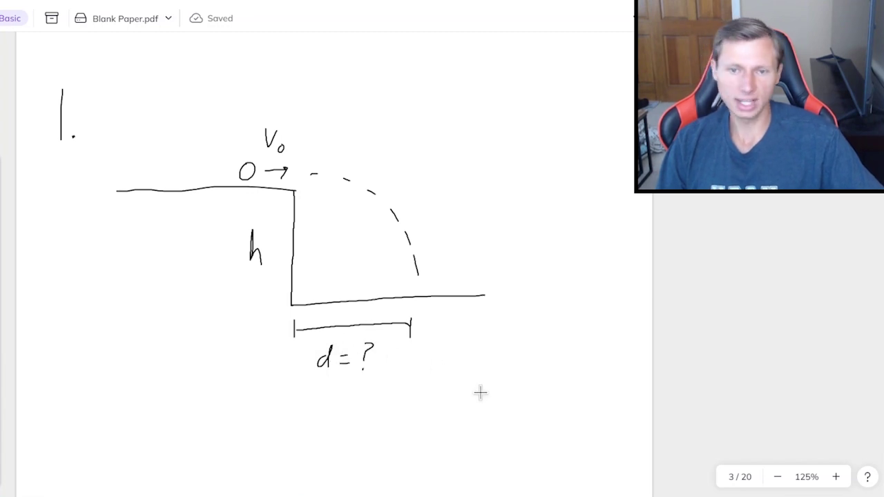
pyautogui.moveTo(413, 291); pyautogui.dragTo(415, 288)
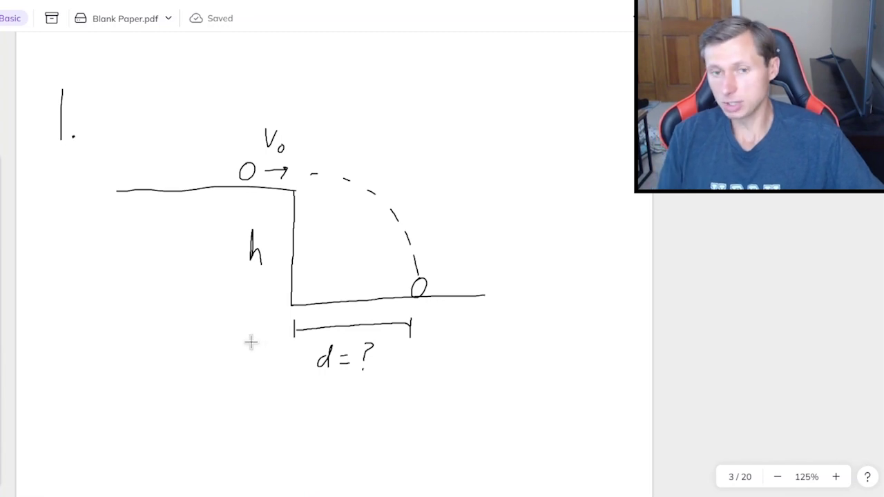
pyautogui.scroll(-1, 197, 366)
# Step: Write and underline the 'x-axis' and 'y-axis' column headings
pyautogui.scroll(-1, 197, 366)
pyautogui.moveTo(98, 360); pyautogui.dragTo(115, 378)
pyautogui.moveTo(114, 361)
pyautogui.mouseDown()
pyautogui.moveTo(98, 378)
pyautogui.moveTo(142, 368)
pyautogui.moveTo(188, 373)
pyautogui.mouseUp()
pyautogui.moveTo(188, 358); pyautogui.dragTo(178, 373)
pyautogui.moveTo(199, 363); pyautogui.dragTo(205, 373)
pyautogui.moveTo(95, 397); pyautogui.dragTo(206, 392)
pyautogui.moveTo(331, 364); pyautogui.dragTo(337, 376)
pyautogui.moveTo(344, 363)
pyautogui.mouseDown()
pyautogui.moveTo(325, 392)
pyautogui.moveTo(370, 368)
pyautogui.mouseUp()
pyautogui.moveTo(395, 363)
pyautogui.mouseDown()
pyautogui.moveTo(398, 375)
pyautogui.moveTo(420, 373)
pyautogui.mouseUp()
pyautogui.moveTo(419, 360); pyautogui.dragTo(405, 374)
pyautogui.moveTo(433, 362); pyautogui.dragTo(432, 373)
pyautogui.moveTo(447, 356); pyautogui.dragTo(442, 375)
pyautogui.moveTo(309, 391); pyautogui.dragTo(471, 385)
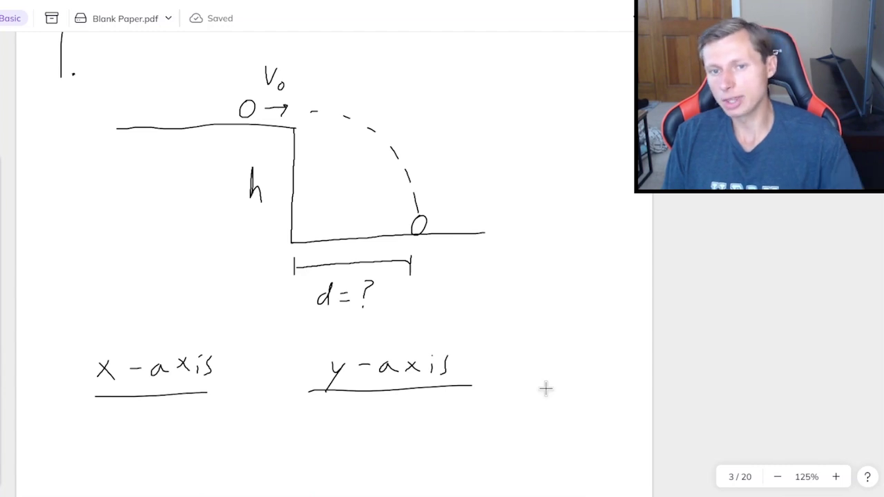
# Step: Write Vx = Δx/t under the x-axis heading
pyautogui.scroll(-1, 180, 367)
pyautogui.scroll(-3, 180, 367)
pyautogui.moveTo(73, 386)
pyautogui.mouseDown()
pyautogui.moveTo(86, 394)
pyautogui.moveTo(100, 425)
pyautogui.mouseUp()
pyautogui.moveTo(100, 415); pyautogui.dragTo(89, 424)
pyautogui.moveTo(160, 381)
pyautogui.mouseDown()
pyautogui.moveTo(157, 391)
pyautogui.moveTo(178, 394)
pyautogui.mouseUp()
pyautogui.moveTo(181, 381); pyautogui.dragTo(195, 393)
pyautogui.moveTo(151, 406); pyautogui.dragTo(206, 404)
pyautogui.moveTo(174, 417)
pyautogui.mouseDown()
pyautogui.moveTo(177, 443)
pyautogui.moveTo(184, 425)
pyautogui.mouseUp()
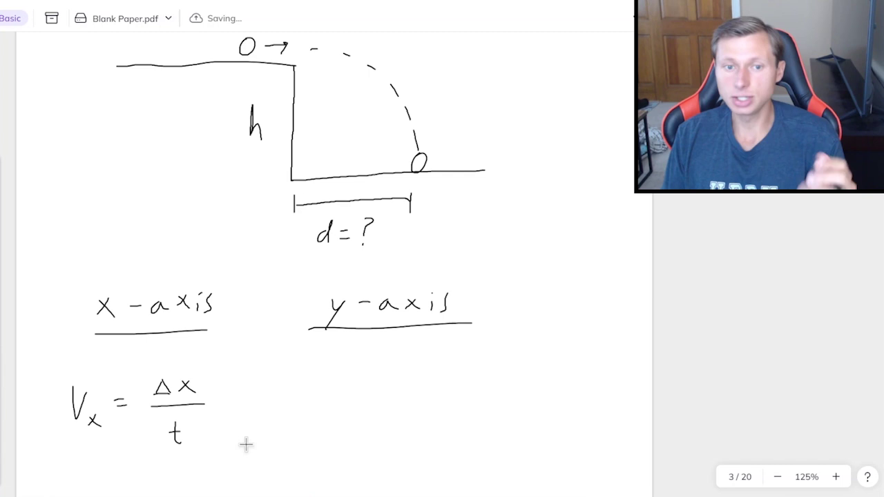
# Step: Write Vo = Δx/t beneath it and draw a vertical line dividing the columns
pyautogui.scroll(3, 246, 445)
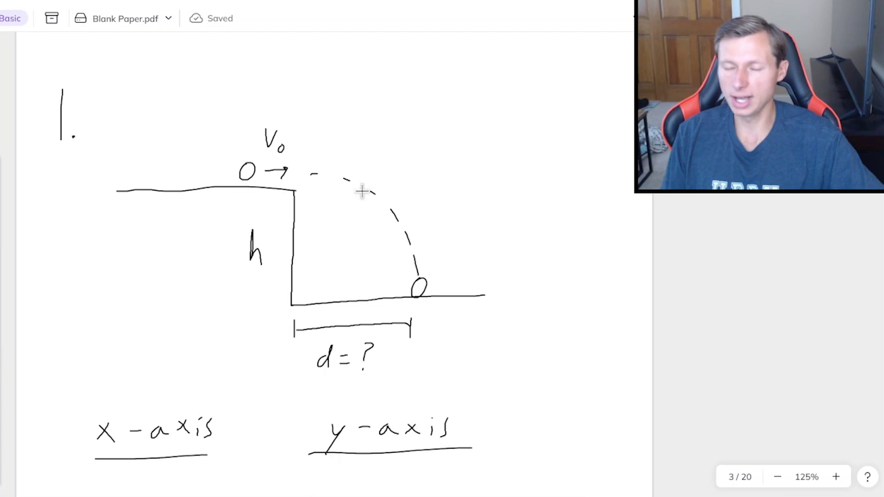
pyautogui.scroll(-7, 360, 201)
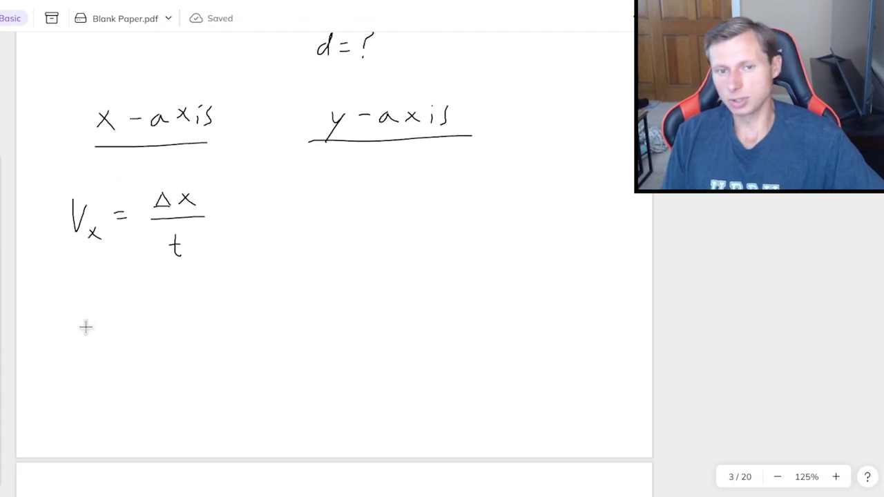
pyautogui.moveTo(78, 319)
pyautogui.mouseDown()
pyautogui.moveTo(94, 320)
pyautogui.moveTo(103, 350)
pyautogui.moveTo(101, 343)
pyautogui.mouseUp()
pyautogui.moveTo(125, 331); pyautogui.dragTo(134, 330)
pyautogui.moveTo(125, 338); pyautogui.dragTo(166, 324)
pyautogui.moveTo(213, 310)
pyautogui.mouseDown()
pyautogui.moveTo(201, 324)
pyautogui.moveTo(214, 324)
pyautogui.mouseUp()
pyautogui.moveTo(166, 339); pyautogui.dragTo(223, 337)
pyautogui.moveTo(181, 357); pyautogui.dragTo(196, 357)
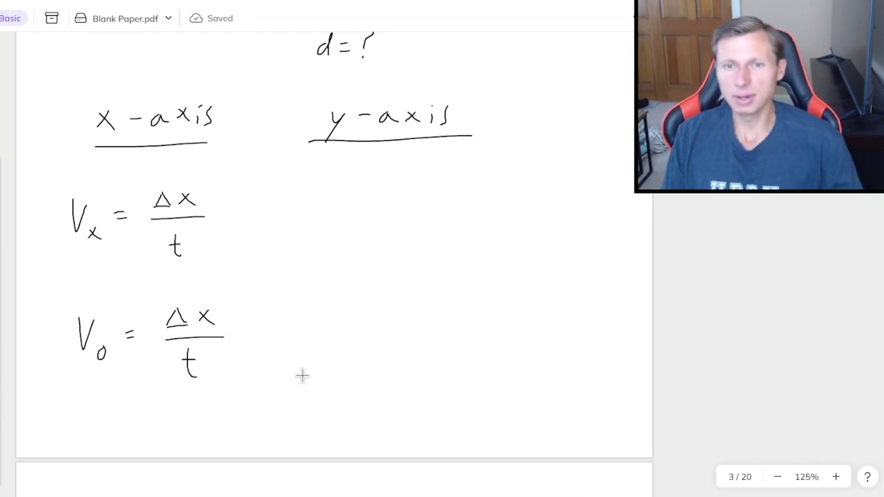
pyautogui.moveTo(273, 107); pyautogui.dragTo(271, 358)
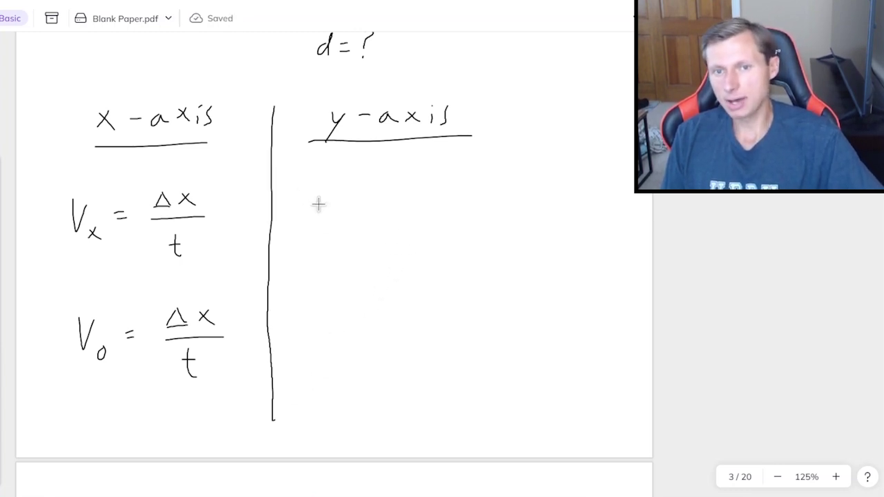
# Step: List Vi,y, Vf,y, a, t and Δy under y-axis and set Vi,y = 0
pyautogui.moveTo(301, 183)
pyautogui.mouseDown()
pyautogui.moveTo(331, 278)
pyautogui.moveTo(304, 310)
pyautogui.moveTo(300, 345)
pyautogui.moveTo(316, 350)
pyautogui.mouseUp()
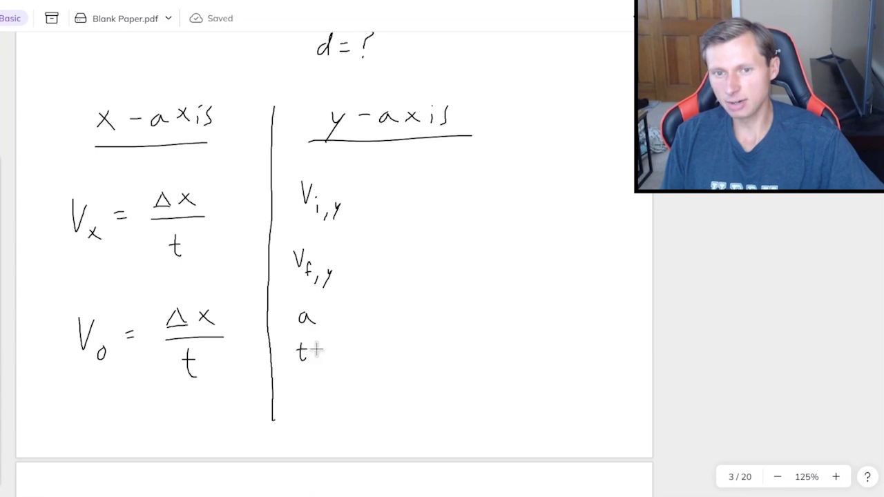
pyautogui.moveTo(294, 394); pyautogui.dragTo(309, 407)
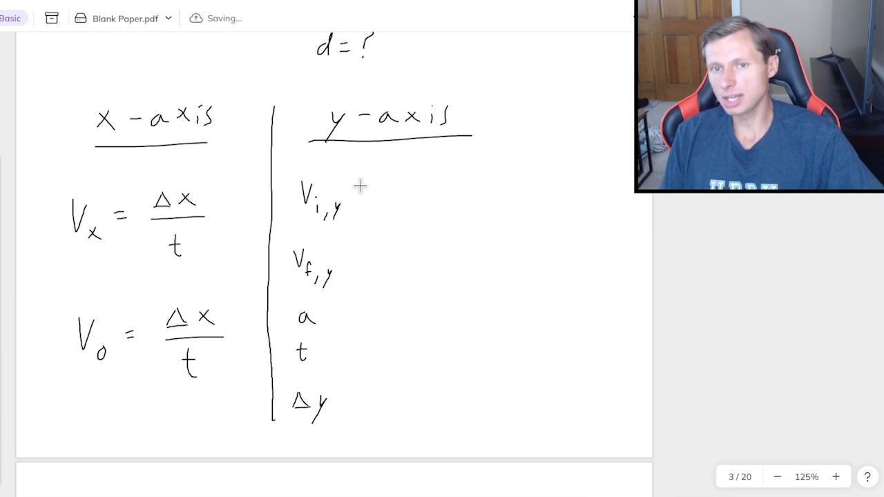
pyautogui.moveTo(361, 188); pyautogui.dragTo(373, 187)
pyautogui.moveTo(360, 196); pyautogui.dragTo(373, 196)
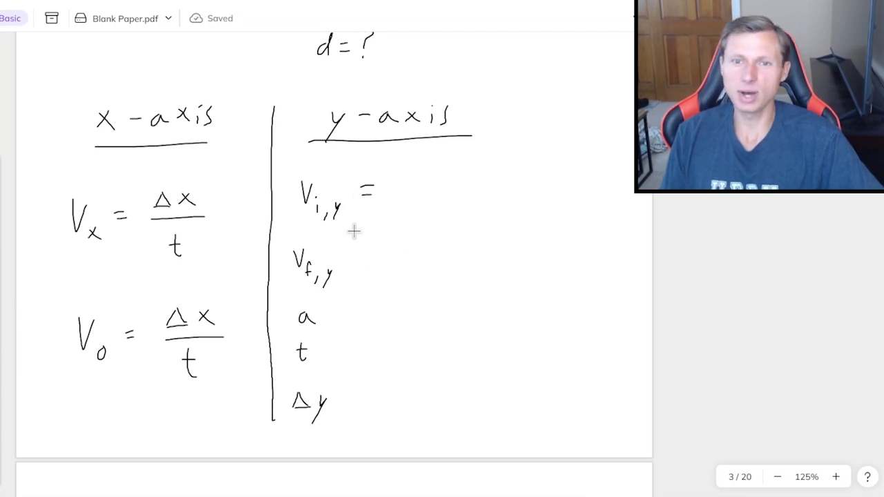
pyautogui.scroll(5, 456, 286)
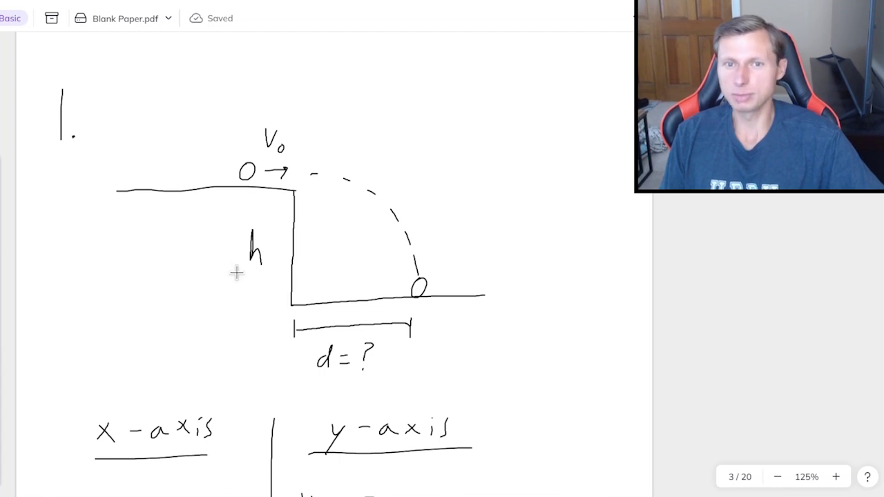
pyautogui.scroll(-5, 384, 197)
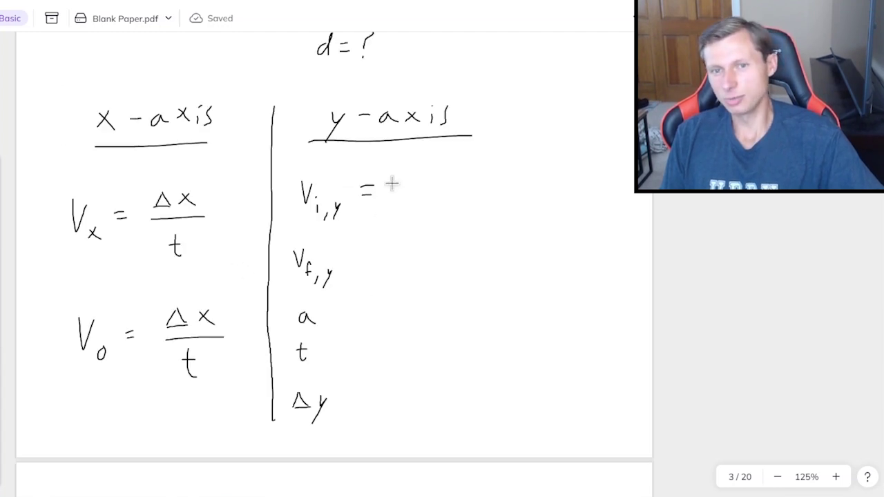
pyautogui.moveTo(392, 181); pyautogui.dragTo(398, 177)
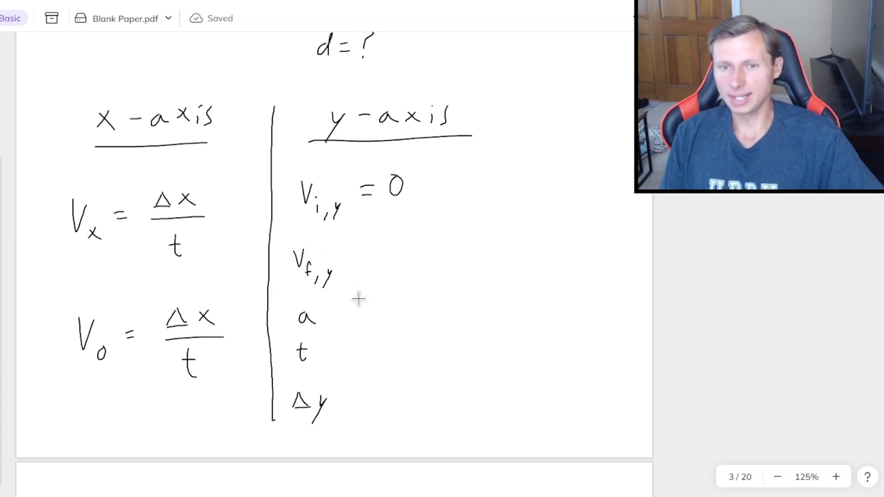
# Step: Mark Vf,y = ? and write a = -g
pyautogui.scroll(5, 359, 298)
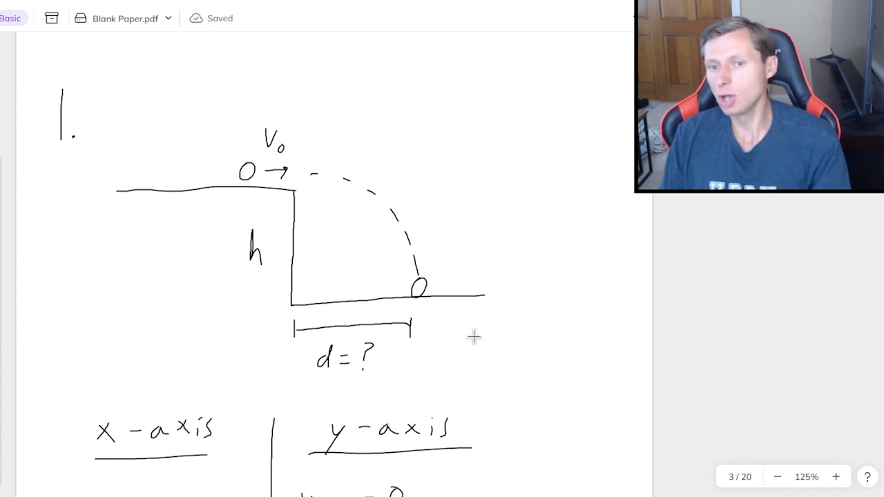
pyautogui.scroll(-7, 493, 434)
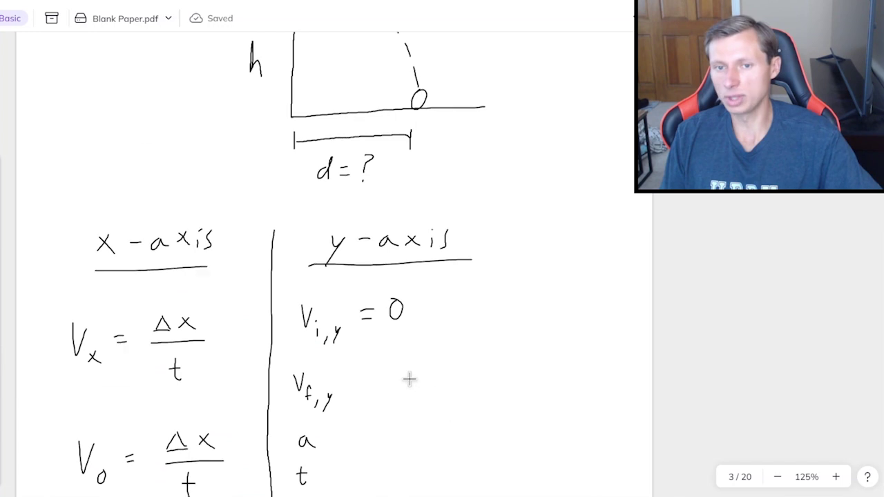
pyautogui.moveTo(371, 312); pyautogui.dragTo(379, 327)
pyautogui.click(379, 334)
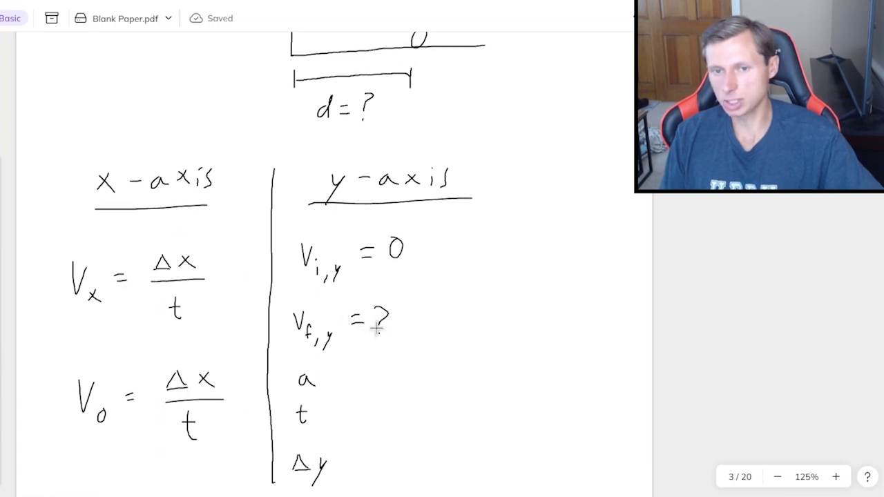
pyautogui.scroll(-2, 335, 309)
pyautogui.moveTo(332, 311); pyautogui.dragTo(343, 310)
pyautogui.moveTo(332, 320); pyautogui.dragTo(344, 319)
pyautogui.moveTo(368, 312); pyautogui.dragTo(373, 311)
pyautogui.moveTo(392, 309); pyautogui.dragTo(384, 330)
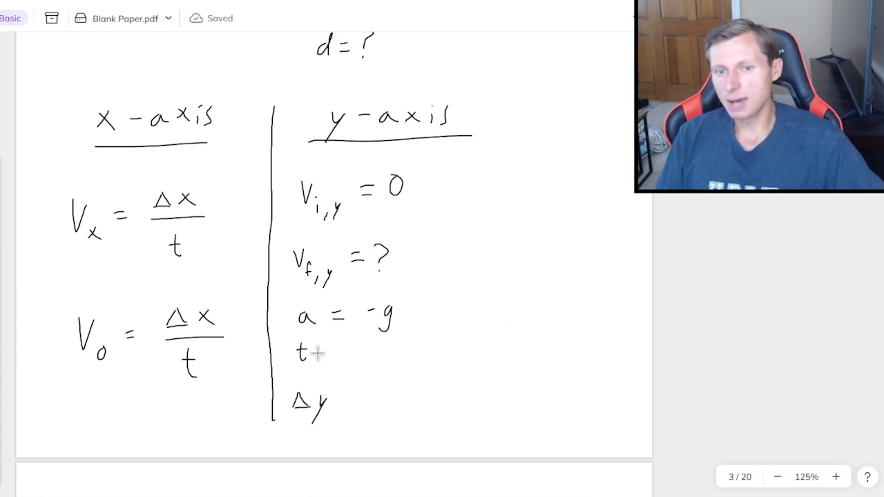
# Step: Write t = ? linked to Vo's t, and Δy = -h
pyautogui.moveTo(327, 355); pyautogui.dragTo(338, 356)
pyautogui.moveTo(326, 360); pyautogui.dragTo(355, 361)
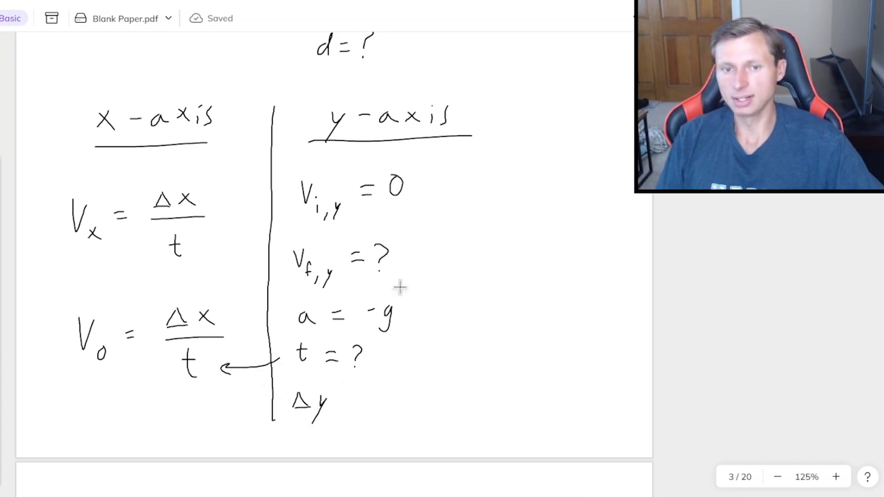
pyautogui.moveTo(343, 400); pyautogui.dragTo(358, 400)
pyautogui.moveTo(343, 408); pyautogui.dragTo(359, 407)
pyautogui.moveTo(397, 379); pyautogui.dragTo(408, 415)
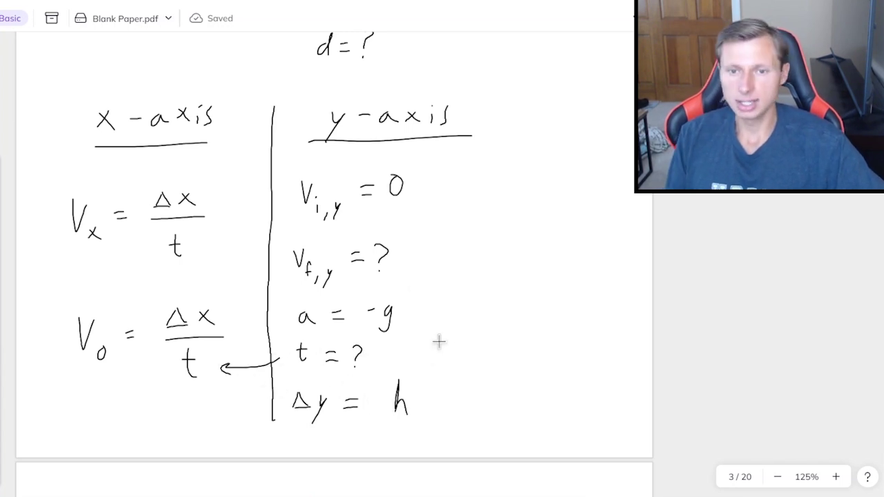
# Step: On page 4, begin the new equation by writing Δy
pyautogui.scroll(5, 469, 380)
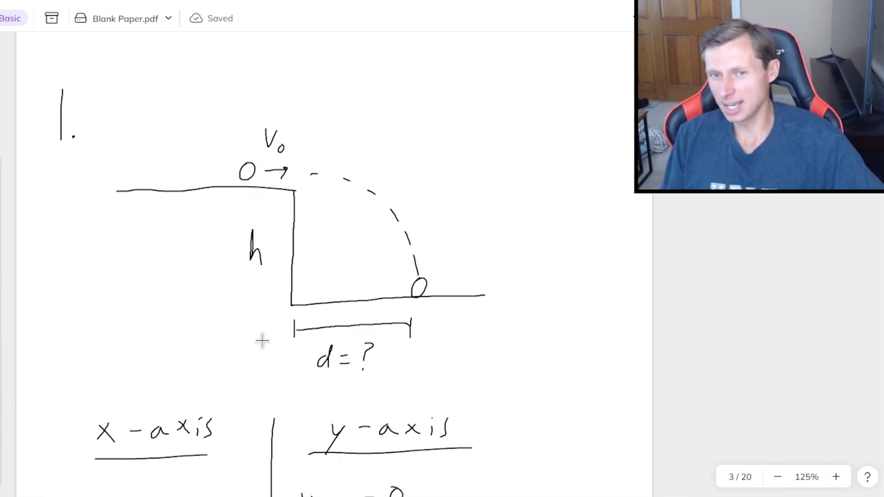
pyautogui.scroll(-5, 262, 340)
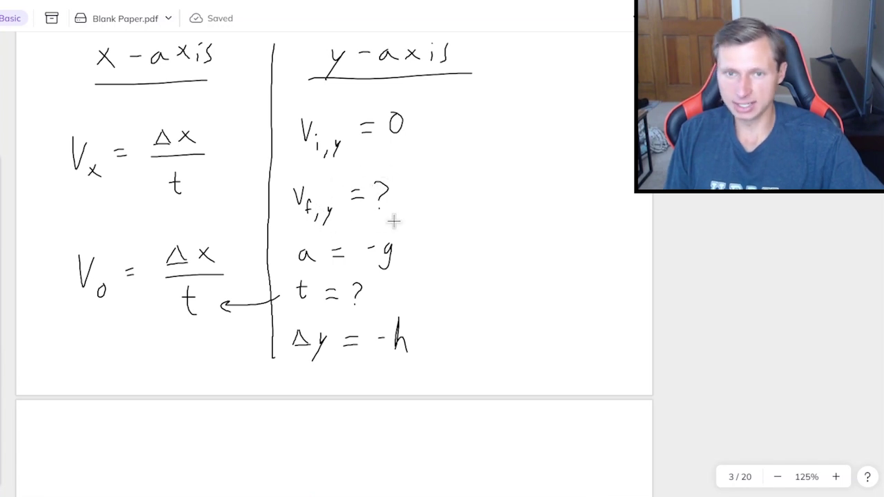
pyautogui.scroll(-5, 671, 241)
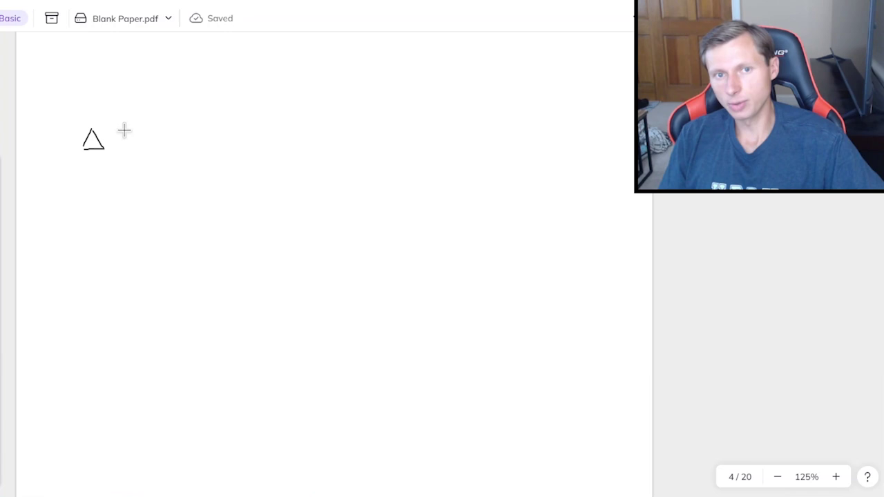
pyautogui.moveTo(125, 133); pyautogui.dragTo(129, 145)
pyautogui.moveTo(135, 133); pyautogui.dragTo(116, 168)
# Step: Write the kinematic equation Δy = Vi t + ½at² on page 4
pyautogui.moveTo(157, 132); pyautogui.dragTo(171, 131)
pyautogui.moveTo(156, 140); pyautogui.dragTo(172, 140)
pyautogui.moveTo(195, 122); pyautogui.dragTo(214, 124)
pyautogui.moveTo(217, 147); pyautogui.dragTo(219, 156)
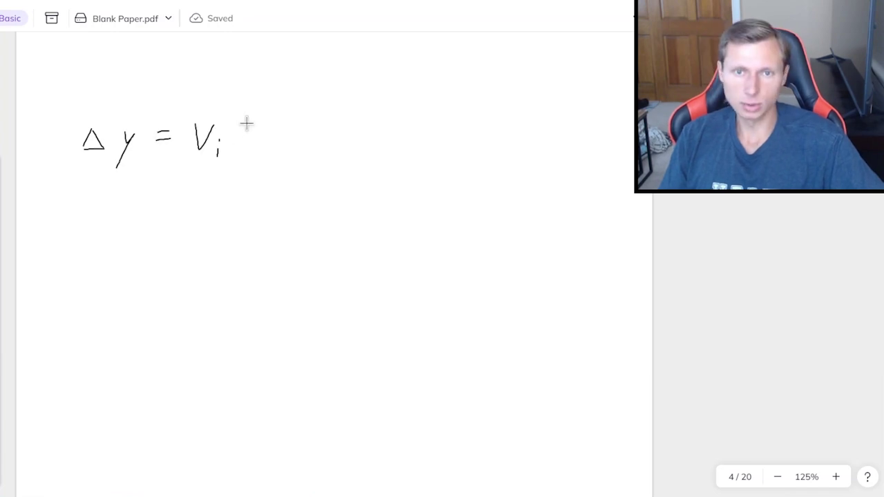
pyautogui.moveTo(247, 122); pyautogui.dragTo(256, 147)
pyautogui.moveTo(242, 128); pyautogui.dragTo(299, 133)
pyautogui.moveTo(292, 125)
pyautogui.mouseDown()
pyautogui.moveTo(292, 140)
pyautogui.moveTo(329, 136)
pyautogui.mouseUp()
pyautogui.moveTo(330, 141); pyautogui.dragTo(341, 155)
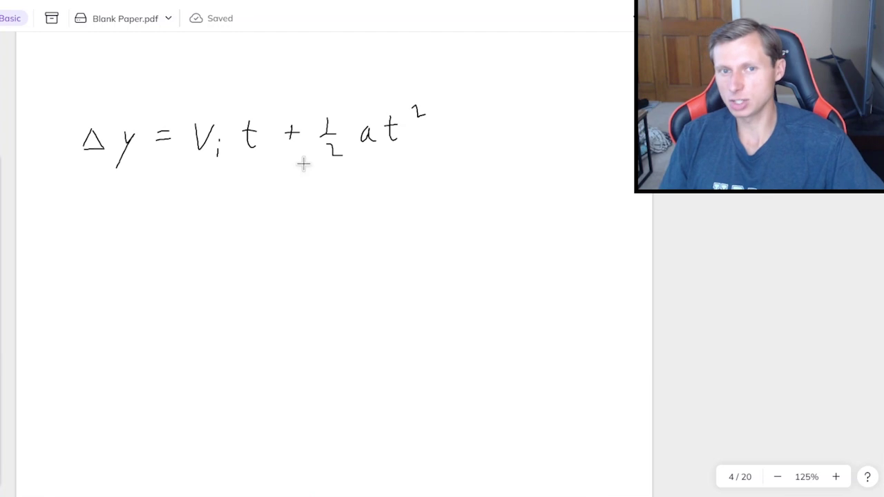
# Step: Substitute values on the second line: −h = 0t + ½(−g)t²
pyautogui.moveTo(83, 235); pyautogui.dragTo(98, 235)
pyautogui.moveTo(112, 217); pyautogui.dragTo(124, 253)
pyautogui.moveTo(145, 229)
pyautogui.mouseDown()
pyautogui.moveTo(159, 236)
pyautogui.moveTo(200, 221)
pyautogui.moveTo(238, 239)
pyautogui.mouseUp()
pyautogui.moveTo(230, 222); pyautogui.dragTo(315, 228)
pyautogui.moveTo(312, 239); pyautogui.dragTo(328, 250)
pyautogui.moveTo(348, 219); pyautogui.dragTo(346, 243)
pyautogui.moveTo(357, 230); pyautogui.dragTo(370, 251)
pyautogui.moveTo(390, 219); pyautogui.dragTo(393, 243)
pyautogui.moveTo(414, 217); pyautogui.dragTo(420, 225)
pyautogui.moveTo(434, 201); pyautogui.dragTo(446, 209)
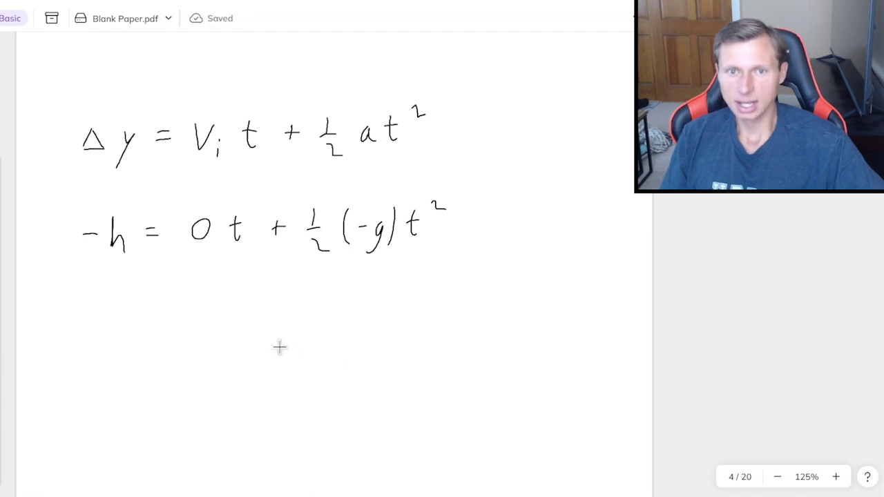
# Step: Simplify on the third line to −h = −½gt²
pyautogui.moveTo(82, 330); pyautogui.dragTo(95, 329)
pyautogui.moveTo(114, 312); pyautogui.dragTo(127, 344)
pyautogui.moveTo(154, 326); pyautogui.dragTo(169, 325)
pyautogui.moveTo(155, 333); pyautogui.dragTo(170, 332)
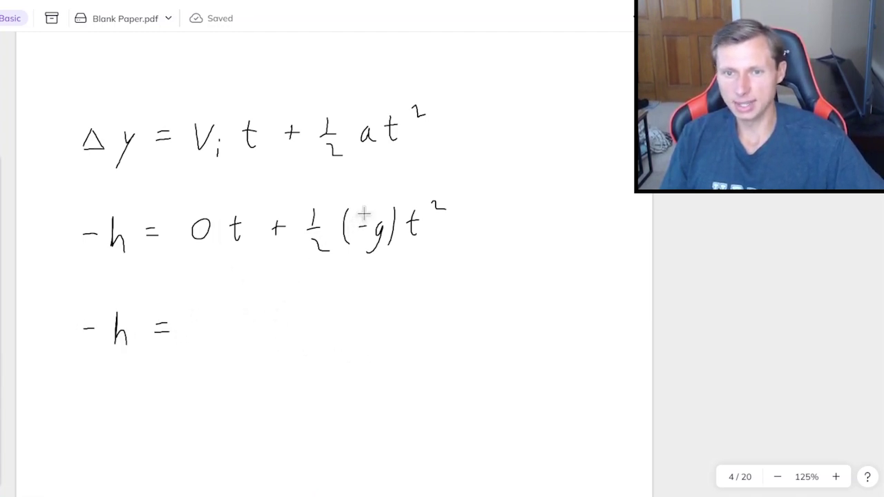
pyautogui.moveTo(220, 328); pyautogui.dragTo(261, 323)
pyautogui.moveTo(257, 341); pyautogui.dragTo(269, 351)
pyautogui.moveTo(301, 324); pyautogui.dragTo(288, 354)
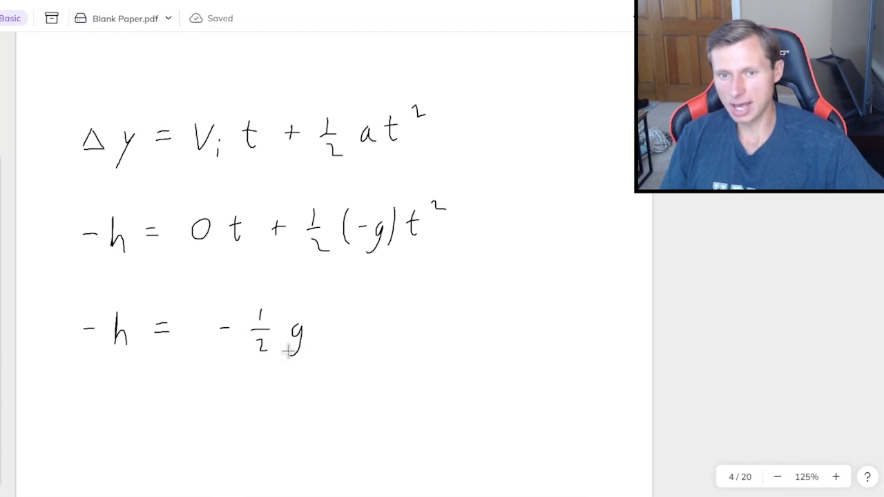
pyautogui.moveTo(325, 315)
pyautogui.mouseDown()
pyautogui.moveTo(326, 340)
pyautogui.moveTo(332, 324)
pyautogui.mouseUp()
pyautogui.moveTo(349, 301); pyautogui.dragTo(362, 307)
pyautogui.scroll(-1, 395, 400)
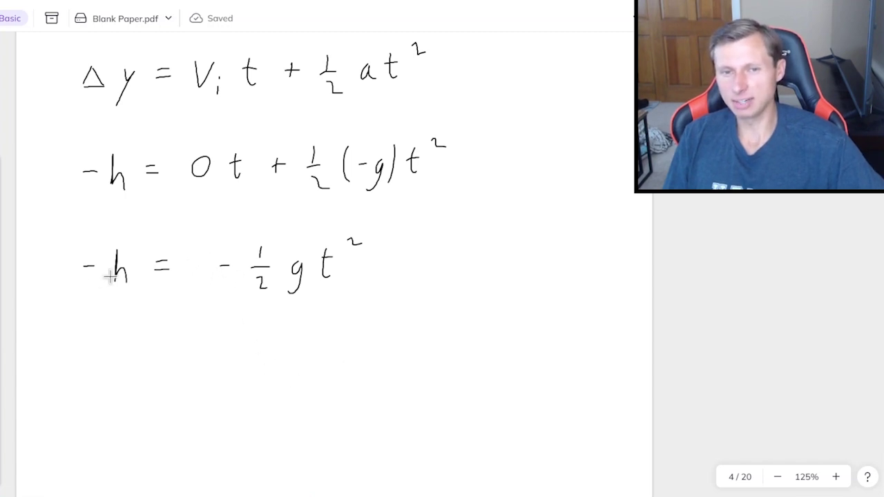
# Step: Cross out both minus signs and write 2h = gt² on a new line
pyautogui.moveTo(93, 254); pyautogui.dragTo(76, 287)
pyautogui.moveTo(233, 255); pyautogui.dragTo(213, 287)
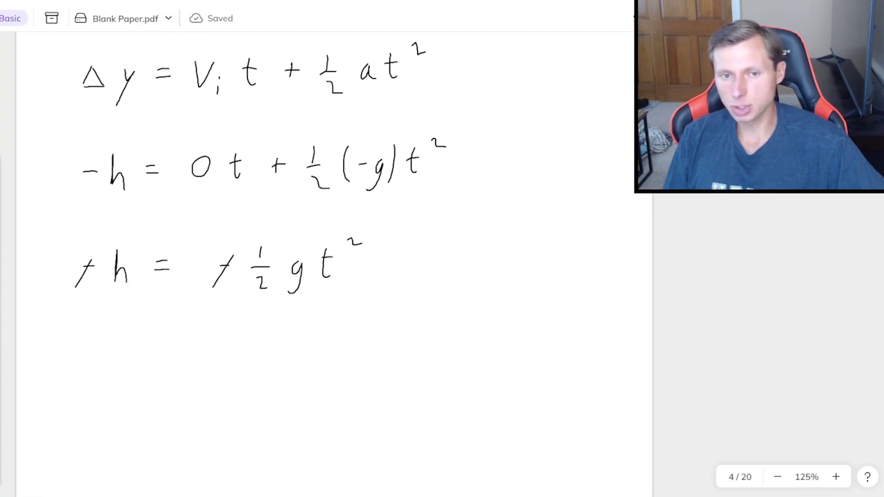
pyautogui.moveTo(102, 381); pyautogui.dragTo(147, 405)
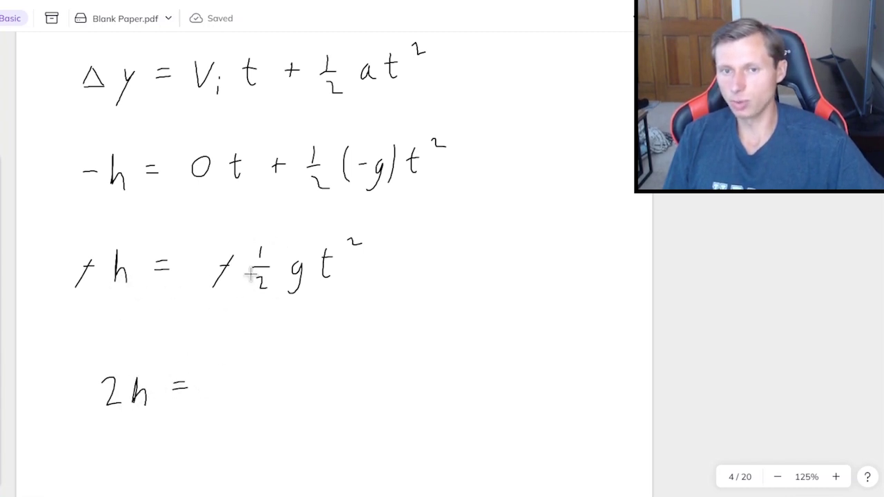
pyautogui.moveTo(242, 381); pyautogui.dragTo(227, 414)
pyautogui.moveTo(271, 366); pyautogui.dragTo(276, 377)
pyautogui.moveTo(291, 354); pyautogui.dragTo(304, 366)
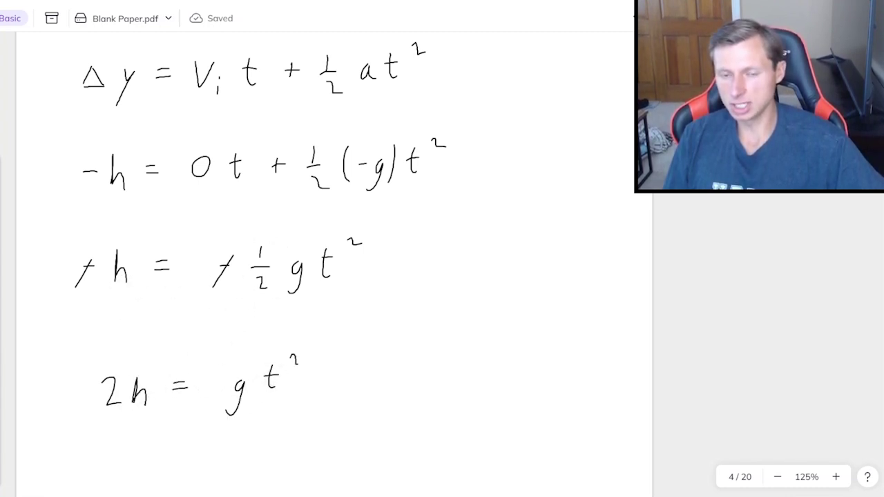
pyautogui.scroll(-3, 243, 282)
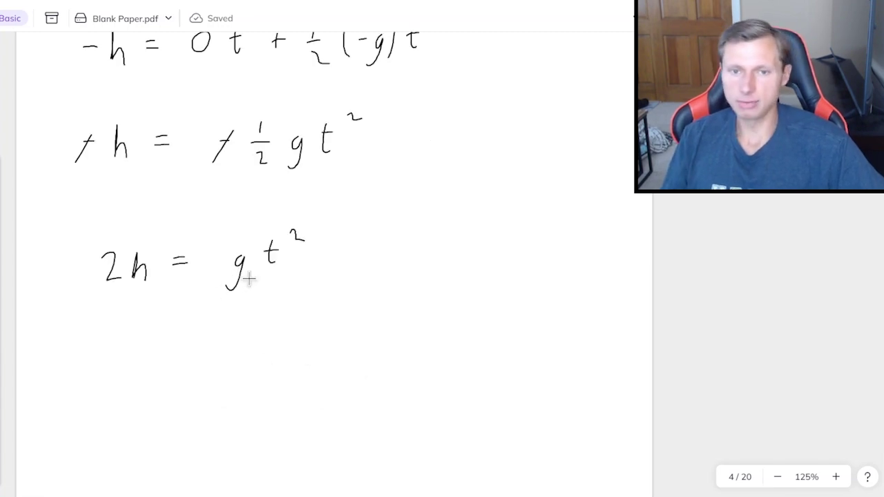
# Step: Divide both sides by g, writing 2h/g = gt²/g
pyautogui.moveTo(97, 301); pyautogui.dragTo(147, 297)
pyautogui.moveTo(122, 319); pyautogui.dragTo(107, 349)
pyautogui.moveTo(222, 300); pyautogui.dragTo(281, 295)
pyautogui.moveTo(247, 317); pyautogui.dragTo(234, 349)
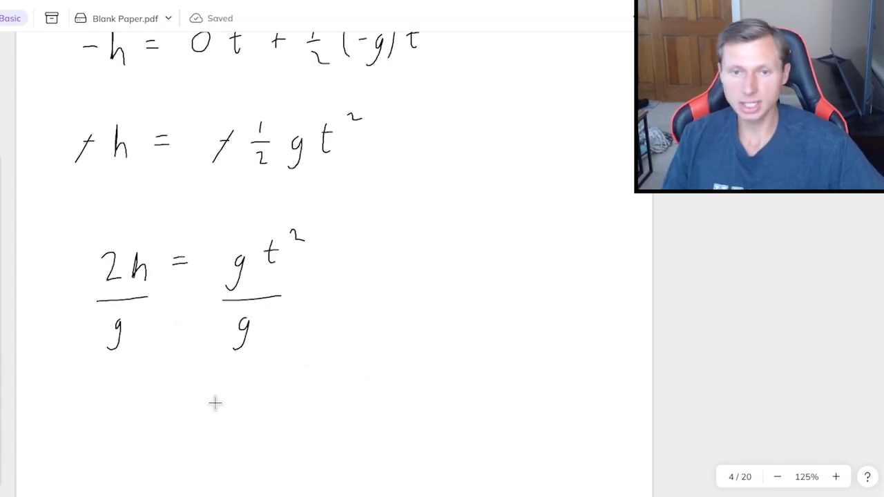
pyautogui.scroll(-2, 193, 386)
pyautogui.moveTo(122, 370); pyautogui.dragTo(139, 387)
pyautogui.moveTo(157, 365)
pyautogui.mouseDown()
pyautogui.moveTo(179, 400)
pyautogui.moveTo(138, 454)
pyautogui.mouseUp()
pyautogui.moveTo(210, 392); pyautogui.dragTo(225, 391)
pyautogui.moveTo(211, 400)
pyautogui.mouseDown()
pyautogui.moveTo(288, 375)
pyautogui.moveTo(238, 376)
pyautogui.moveTo(292, 340)
pyautogui.mouseUp()
# Step: Take square roots of both sides and write t = √(2h/g)
pyautogui.scroll(-2, 146, 372)
pyautogui.moveTo(87, 376)
pyautogui.mouseDown()
pyautogui.moveTo(103, 317)
pyautogui.moveTo(200, 299)
pyautogui.mouseUp()
pyautogui.scroll(-2, 198, 412)
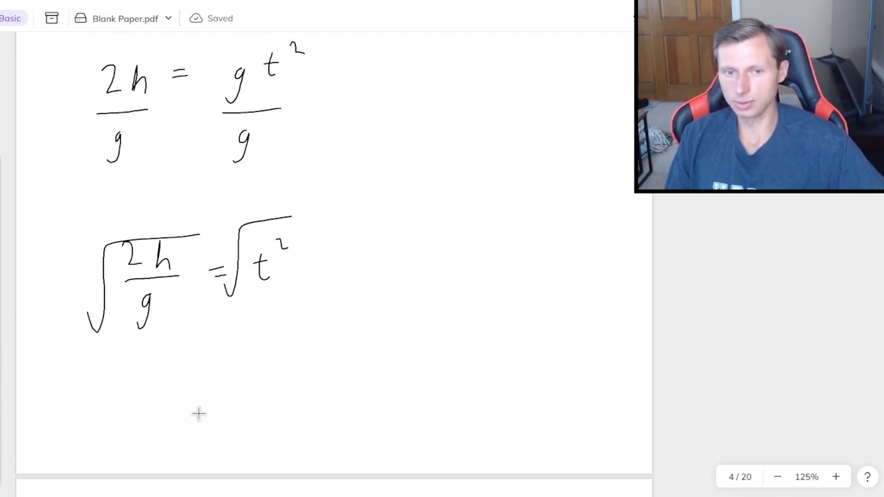
pyautogui.scroll(-2, 246, 377)
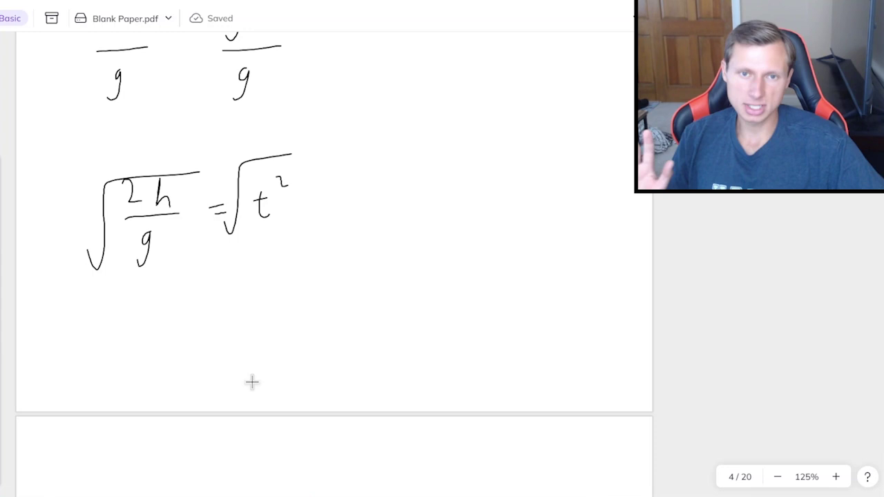
pyautogui.moveTo(173, 337); pyautogui.dragTo(177, 371)
pyautogui.moveTo(163, 348)
pyautogui.mouseDown()
pyautogui.moveTo(226, 355)
pyautogui.moveTo(327, 306)
pyautogui.mouseUp()
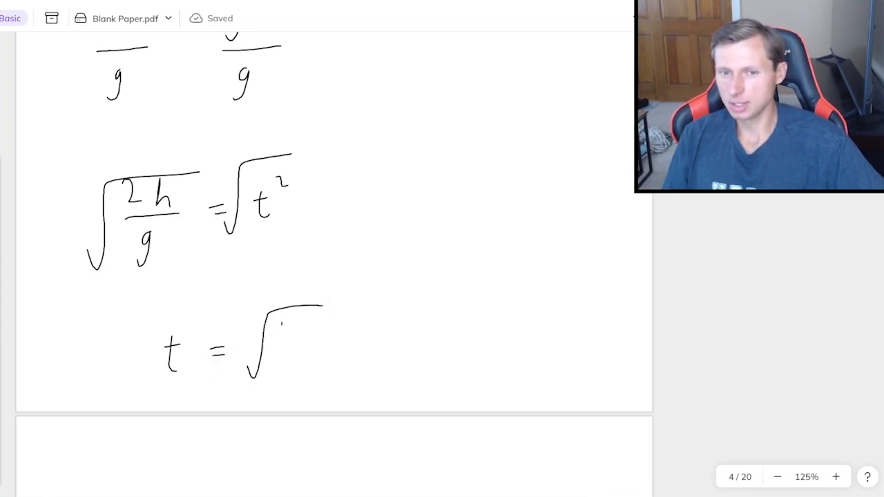
pyautogui.moveTo(294, 364); pyautogui.dragTo(289, 387)
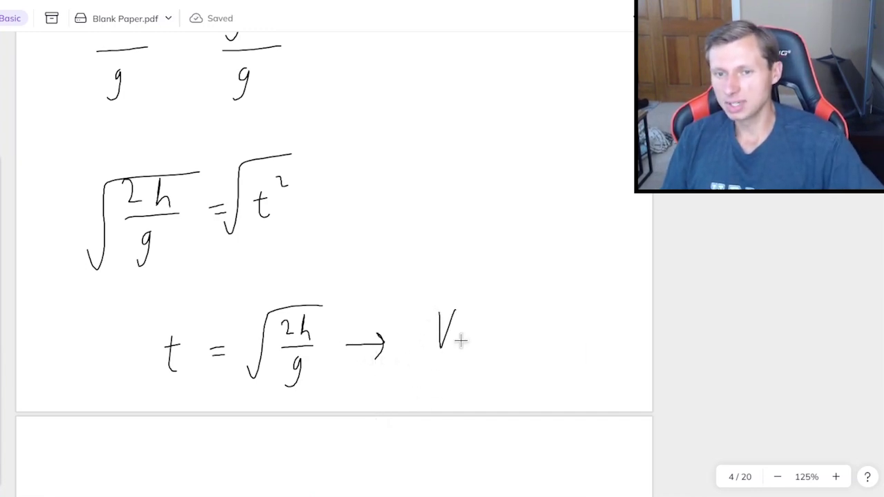
# Step: Write Vx = Δx/t beside the time result
pyautogui.moveTo(491, 328); pyautogui.dragTo(503, 326)
pyautogui.moveTo(491, 332); pyautogui.dragTo(504, 331)
pyautogui.moveTo(533, 303)
pyautogui.mouseDown()
pyautogui.moveTo(546, 318)
pyautogui.moveTo(582, 331)
pyautogui.mouseUp()
pyautogui.moveTo(558, 340)
pyautogui.mouseDown()
pyautogui.moveTo(562, 373)
pyautogui.moveTo(567, 353)
pyautogui.mouseUp()
# Step: Write V0 = Δx/√(2h/g) on page 5
pyautogui.scroll(-2, 428, 366)
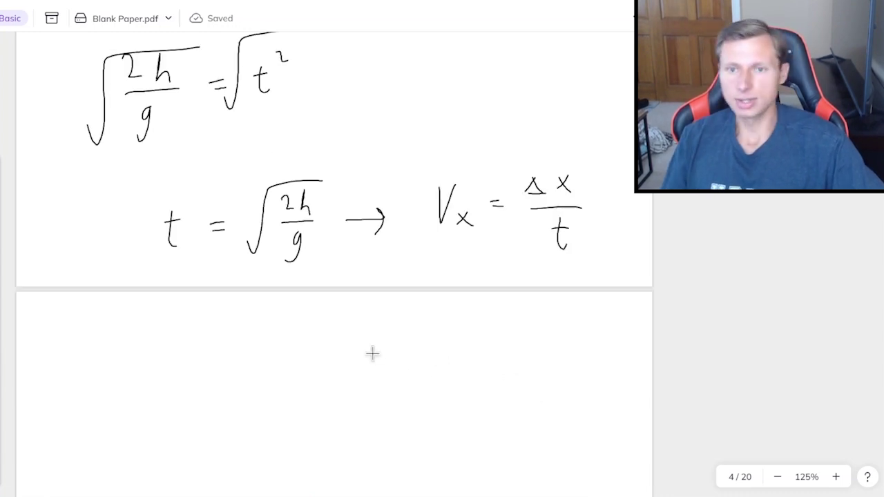
pyautogui.moveTo(265, 358); pyautogui.dragTo(327, 376)
pyautogui.moveTo(386, 341)
pyautogui.mouseDown()
pyautogui.moveTo(377, 358)
pyautogui.moveTo(441, 368)
pyautogui.mouseUp()
pyautogui.moveTo(379, 423); pyautogui.dragTo(417, 385)
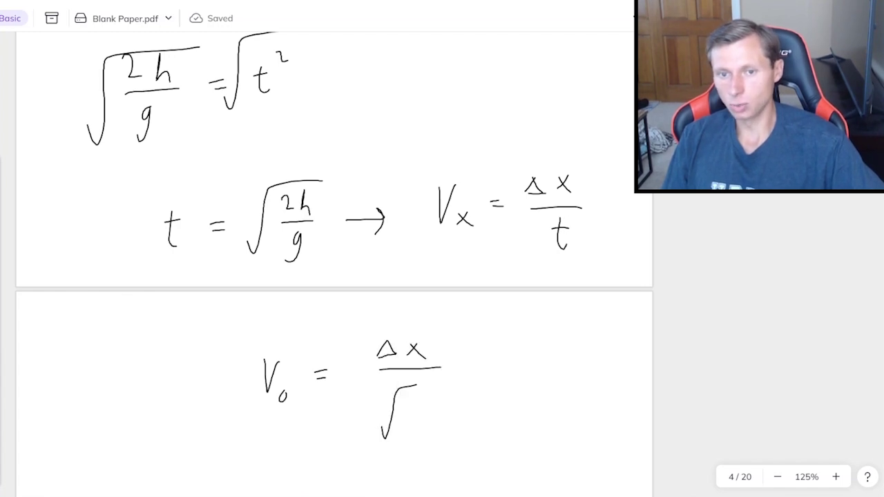
pyautogui.moveTo(404, 417); pyautogui.dragTo(432, 415)
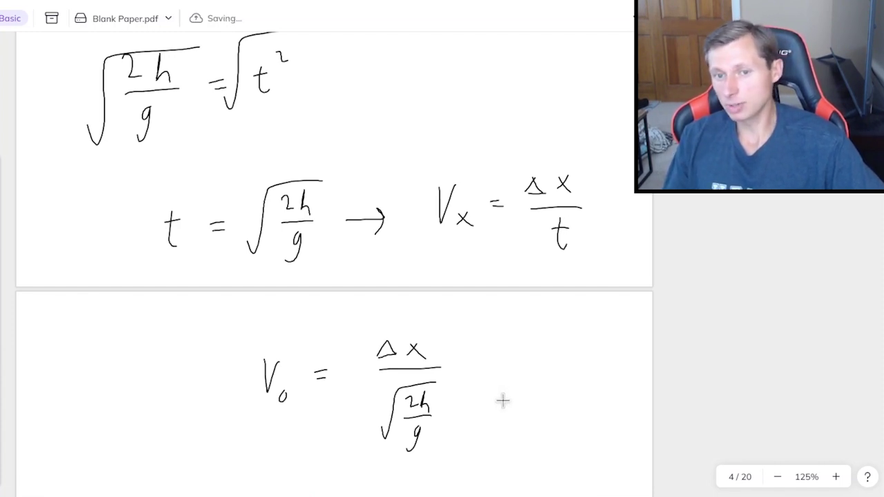
pyautogui.scroll(-3, 503, 401)
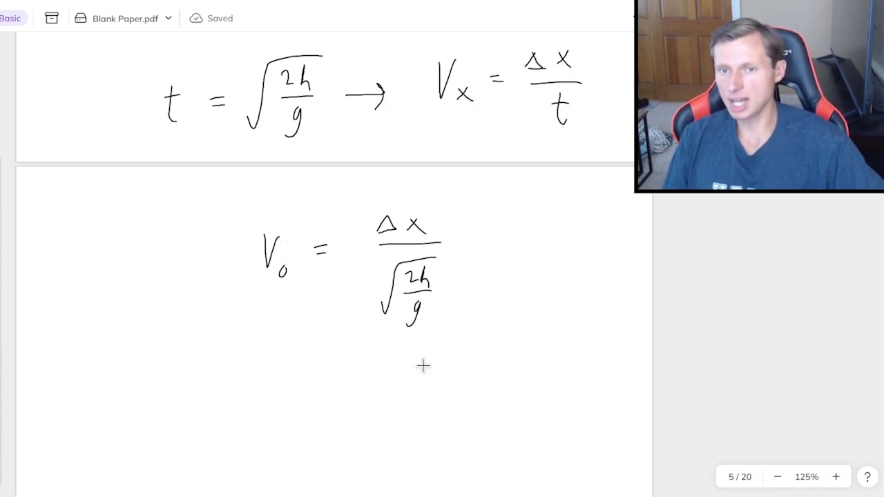
# Step: Rearrange to V0√(2h/g) = Δx below and circle the result
pyautogui.moveTo(207, 396); pyautogui.dragTo(223, 399)
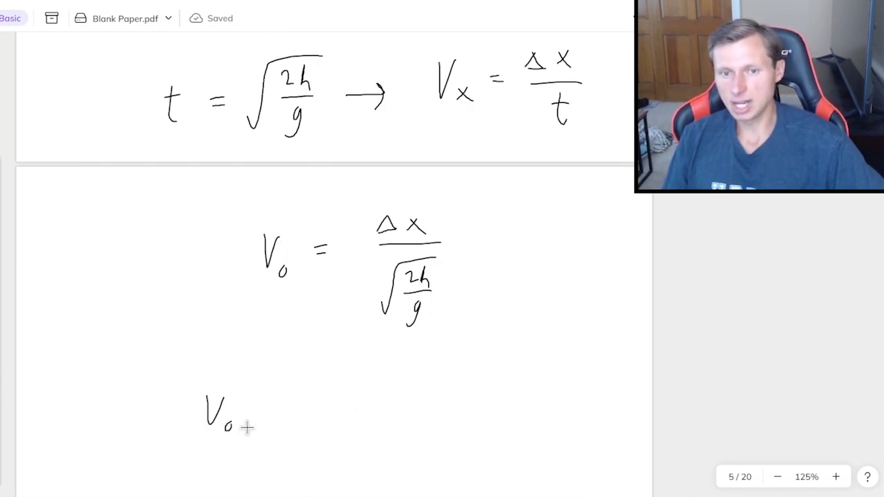
pyautogui.moveTo(251, 436)
pyautogui.mouseDown()
pyautogui.moveTo(261, 400)
pyautogui.moveTo(324, 374)
pyautogui.mouseUp()
pyautogui.moveTo(279, 392); pyautogui.dragTo(309, 406)
pyautogui.moveTo(277, 418); pyautogui.dragTo(317, 414)
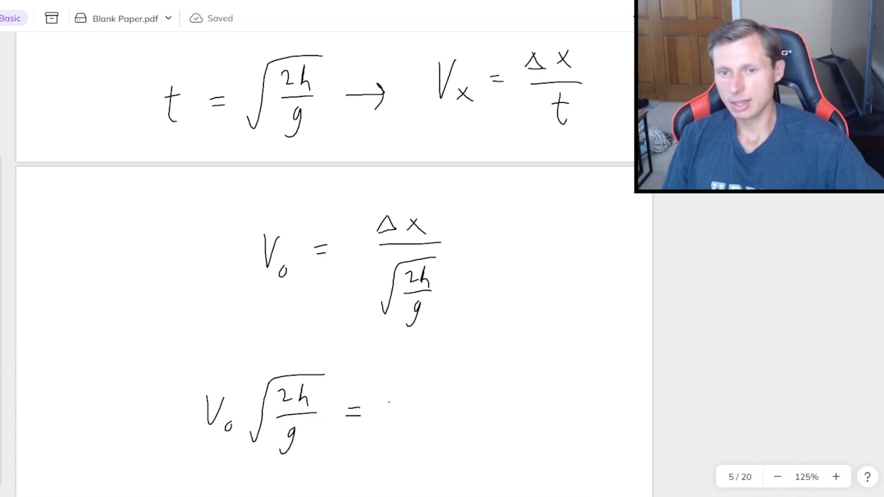
pyautogui.moveTo(384, 413); pyautogui.dragTo(396, 417)
pyautogui.moveTo(408, 399); pyautogui.dragTo(423, 416)
pyautogui.moveTo(424, 399); pyautogui.dragTo(408, 417)
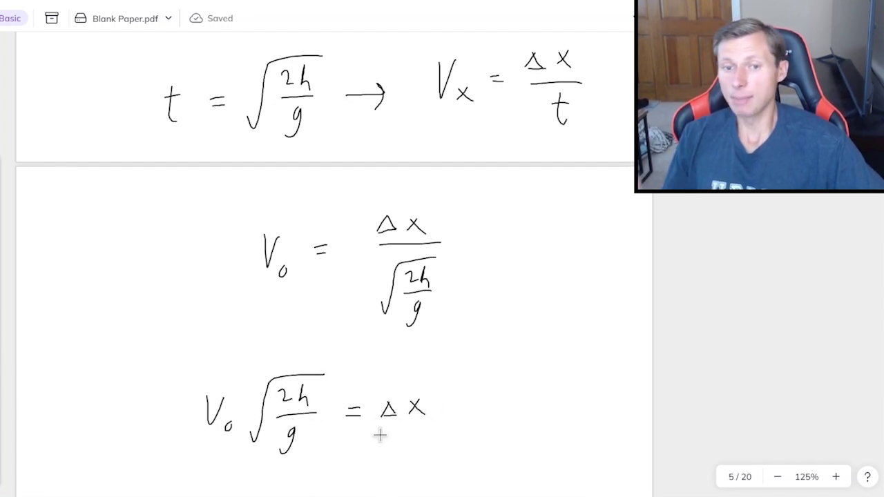
pyautogui.scroll(-1, 381, 459)
pyautogui.moveTo(207, 304); pyautogui.dragTo(279, 297)
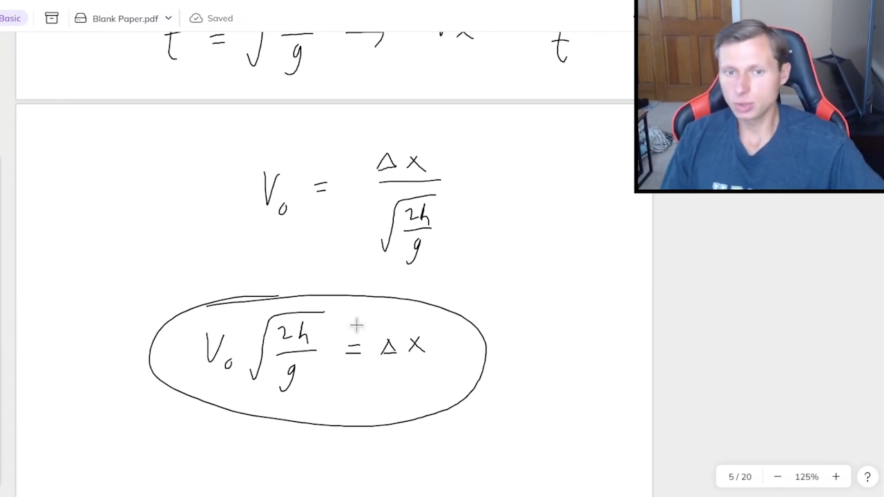
pyautogui.scroll(-2, 311, 345)
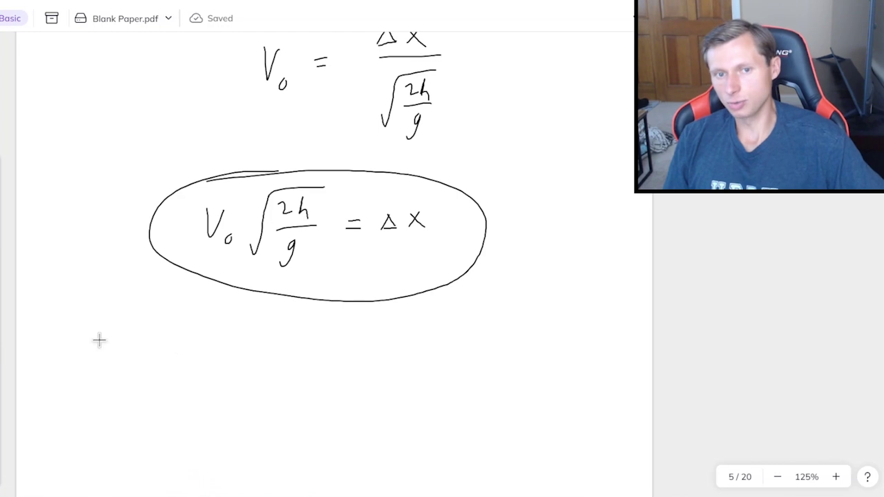
# Step: List the givens V0 = 10 m/s, h = 4 m and g = 9.8 under the circled equation
pyautogui.moveTo(100, 336); pyautogui.dragTo(158, 344)
pyautogui.moveTo(146, 352); pyautogui.dragTo(179, 359)
pyautogui.moveTo(196, 340)
pyautogui.mouseDown()
pyautogui.moveTo(190, 358)
pyautogui.moveTo(196, 341)
pyautogui.mouseUp()
pyautogui.moveTo(205, 342)
pyautogui.mouseDown()
pyautogui.moveTo(231, 338)
pyautogui.moveTo(224, 366)
pyautogui.mouseUp()
pyautogui.moveTo(319, 338)
pyautogui.mouseDown()
pyautogui.moveTo(318, 368)
pyautogui.moveTo(329, 369)
pyautogui.moveTo(353, 350)
pyautogui.mouseUp()
pyautogui.moveTo(343, 357); pyautogui.dragTo(379, 351)
pyautogui.moveTo(377, 341)
pyautogui.mouseDown()
pyautogui.moveTo(377, 357)
pyautogui.moveTo(413, 374)
pyautogui.mouseUp()
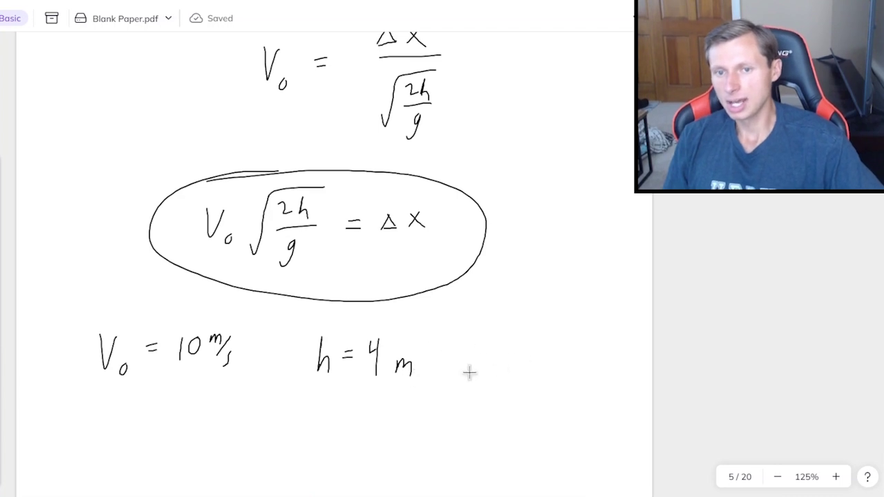
pyautogui.moveTo(478, 359); pyautogui.dragTo(467, 391)
pyautogui.moveTo(497, 356); pyautogui.dragTo(511, 355)
pyautogui.moveTo(498, 362)
pyautogui.mouseDown()
pyautogui.moveTo(513, 361)
pyautogui.moveTo(477, 367)
pyautogui.mouseUp()
pyautogui.moveTo(544, 340)
pyautogui.mouseDown()
pyautogui.moveTo(553, 370)
pyautogui.moveTo(574, 341)
pyautogui.mouseUp()
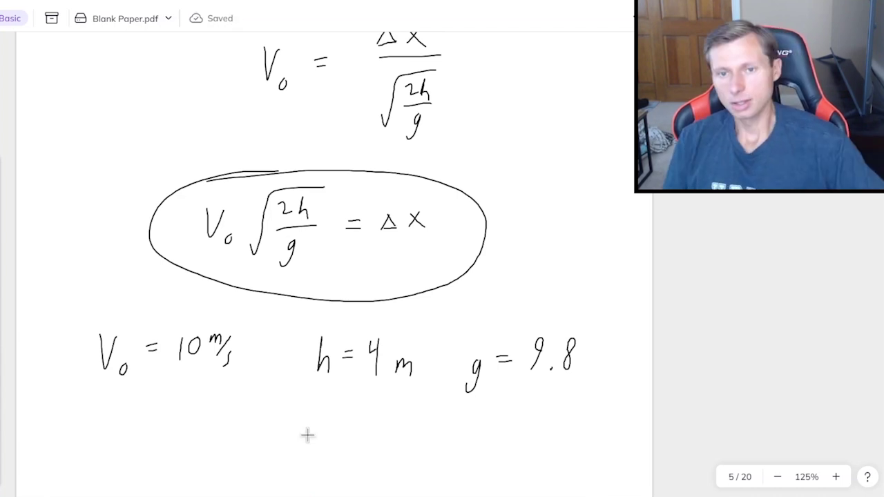
# Step: Write the answer 9.04 m and double-underline it
pyautogui.moveTo(200, 437); pyautogui.dragTo(188, 462)
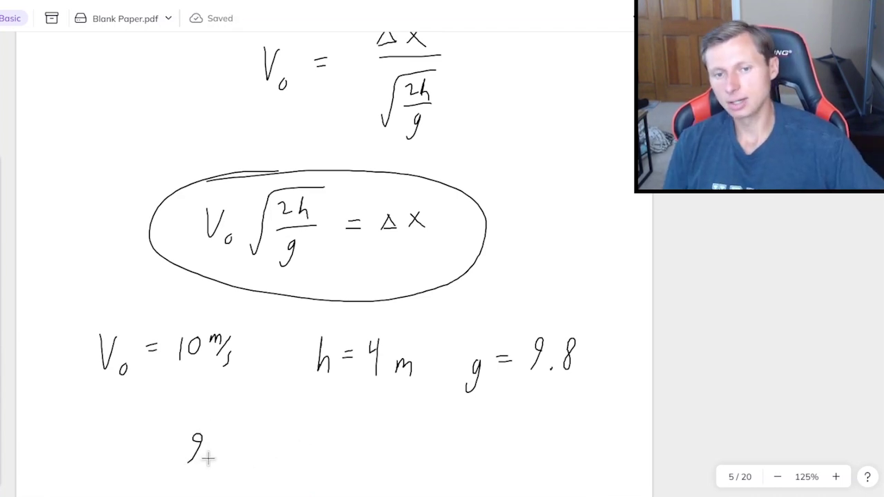
pyautogui.moveTo(236, 438); pyautogui.dragTo(236, 439)
pyautogui.moveTo(250, 435); pyautogui.dragTo(251, 442)
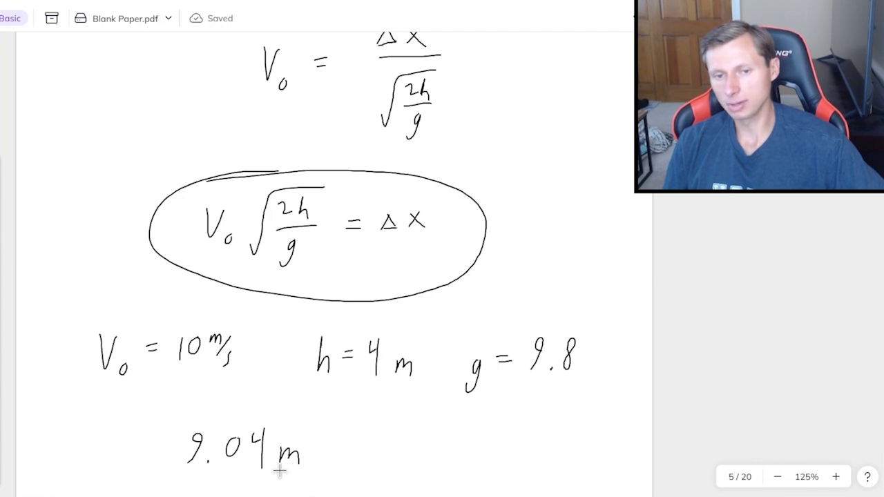
pyautogui.moveTo(166, 477); pyautogui.dragTo(307, 471)
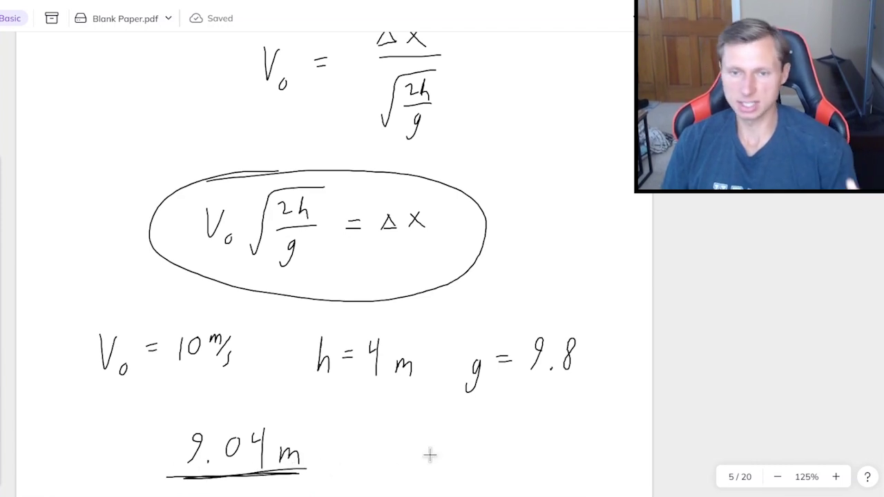
pyautogui.scroll(-2, 402, 406)
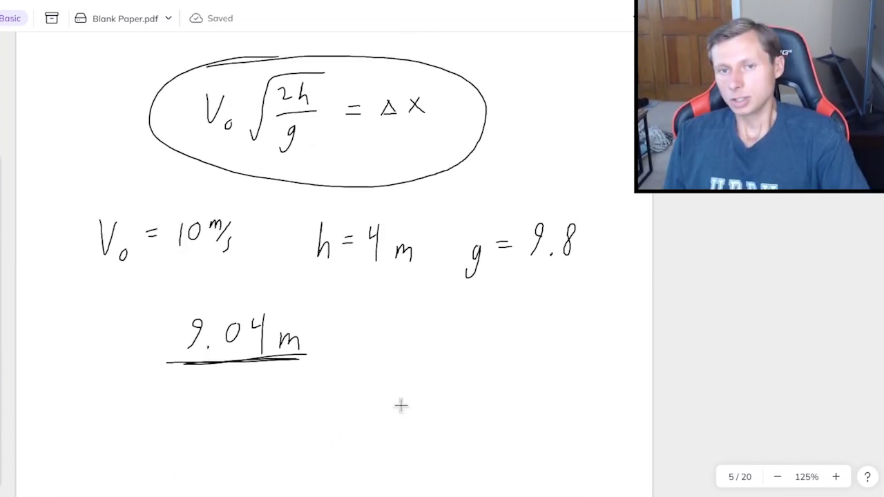
pyautogui.scroll(-10, 401, 406)
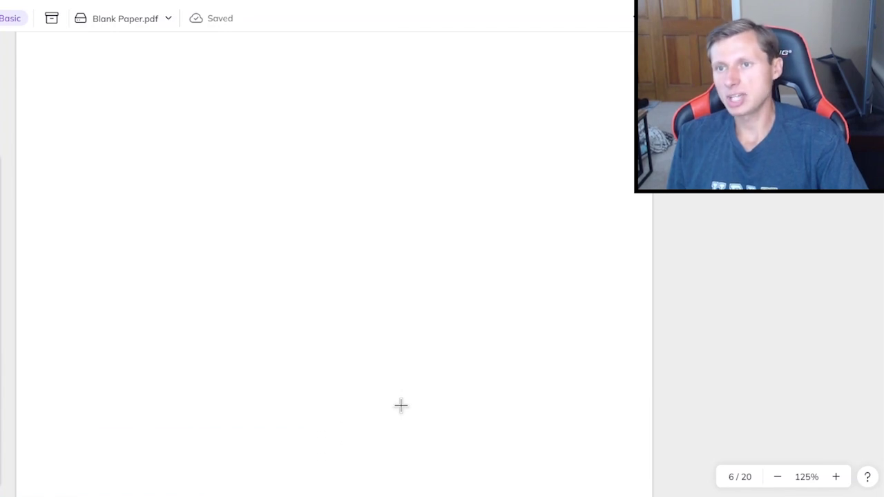
# Step: Label problem 2 and sketch the ledge, ball trajectory, landing distance and 3.2 m wall height
pyautogui.moveTo(56, 93); pyautogui.dragTo(68, 127)
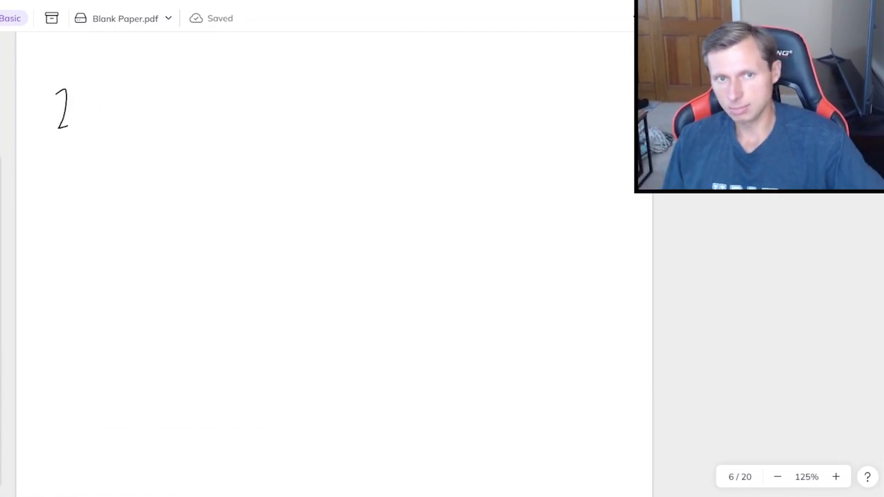
pyautogui.moveTo(418, 255); pyautogui.dragTo(424, 262)
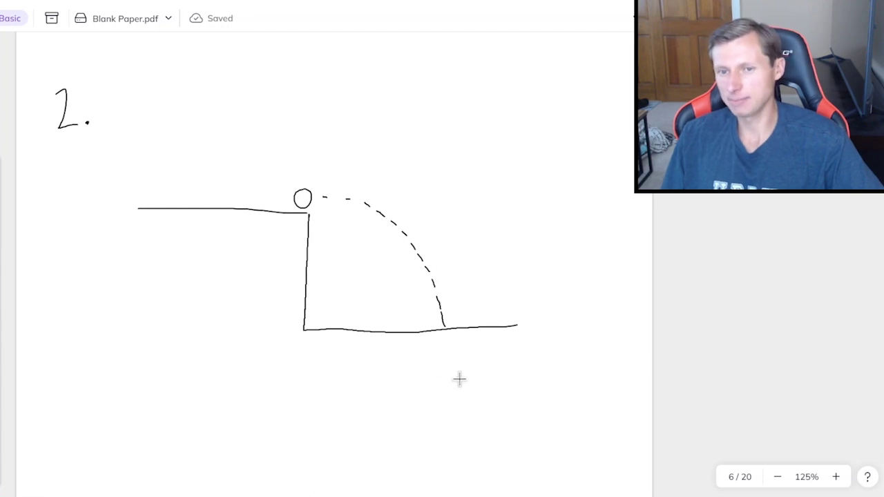
pyautogui.moveTo(310, 353); pyautogui.dragTo(427, 348)
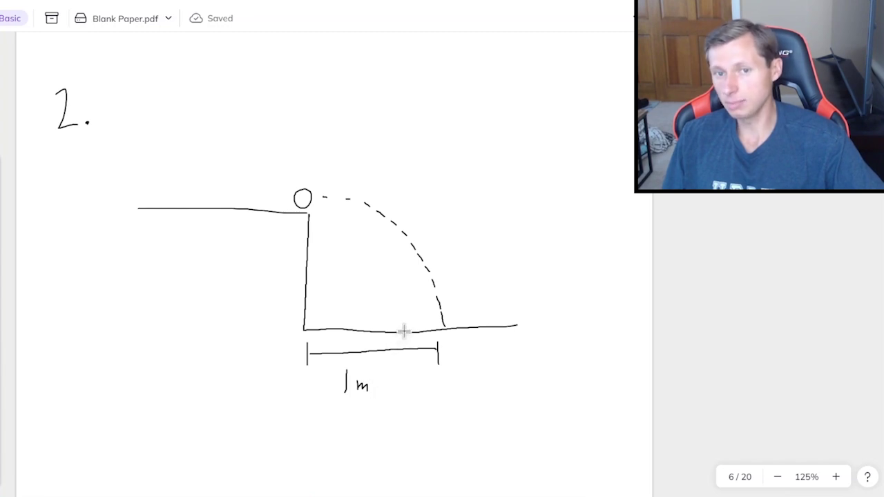
pyautogui.moveTo(295, 222); pyautogui.dragTo(272, 329)
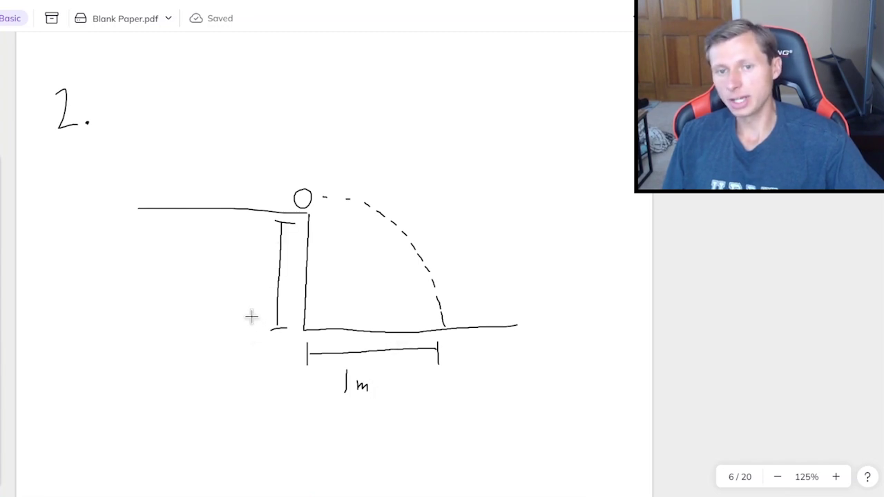
pyautogui.moveTo(205, 257); pyautogui.dragTo(206, 279)
pyautogui.click(222, 278)
pyautogui.moveTo(235, 262); pyautogui.dragTo(246, 279)
pyautogui.moveTo(251, 270); pyautogui.dragTo(262, 283)
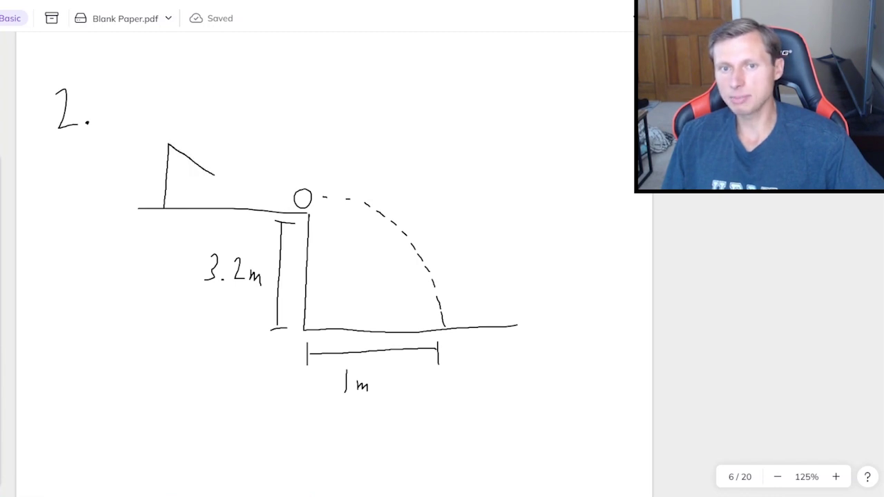
# Step: Draw the ramp with ball, label its 35° angle and height H, and add velocity arrow V=?
pyautogui.moveTo(242, 195); pyautogui.dragTo(259, 207)
pyautogui.moveTo(186, 130); pyautogui.dragTo(185, 131)
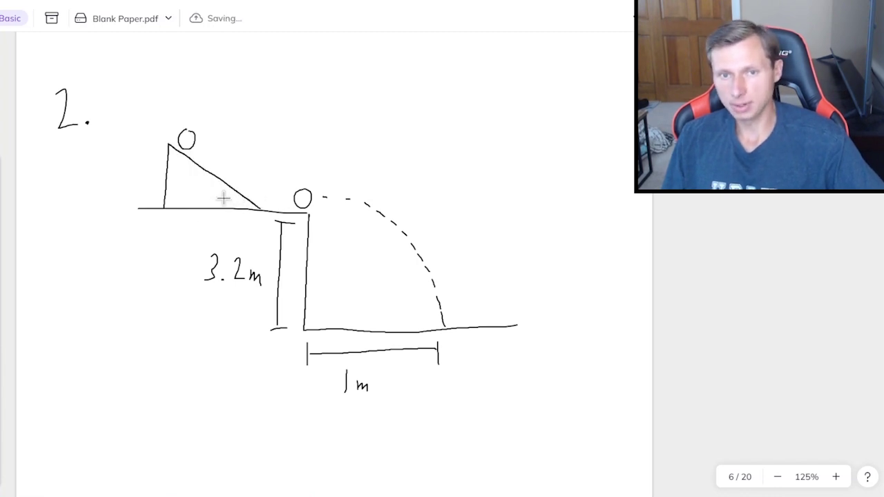
pyautogui.moveTo(210, 191)
pyautogui.mouseDown()
pyautogui.moveTo(213, 200)
pyautogui.moveTo(223, 195)
pyautogui.mouseUp()
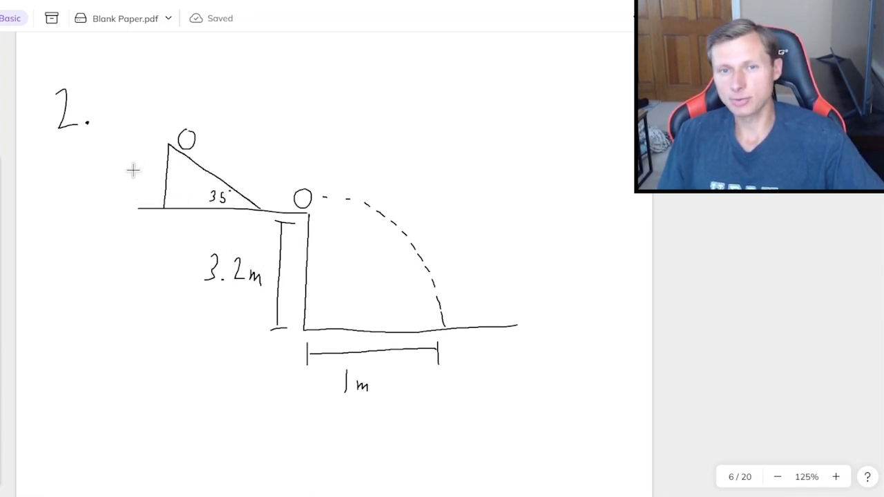
pyautogui.moveTo(132, 165)
pyautogui.mouseDown()
pyautogui.moveTo(132, 185)
pyautogui.moveTo(146, 176)
pyautogui.mouseUp()
pyautogui.moveTo(145, 165); pyautogui.dragTo(146, 185)
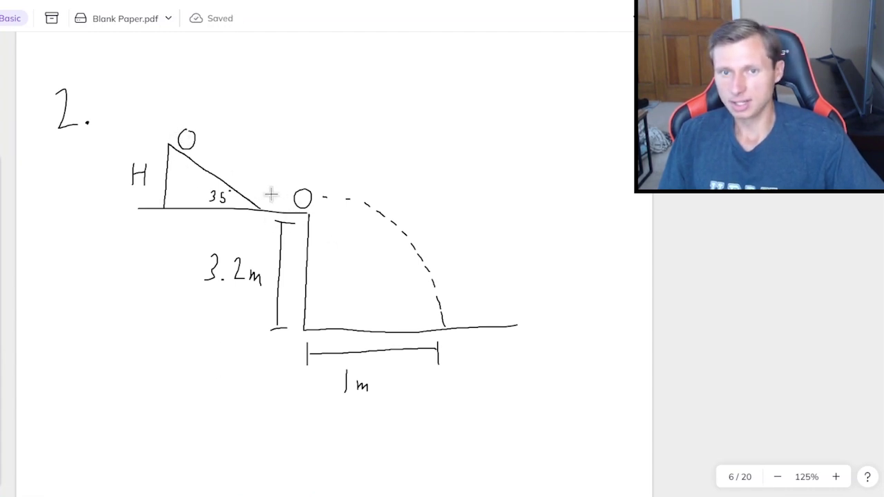
pyautogui.moveTo(319, 191); pyautogui.dragTo(353, 190)
pyautogui.moveTo(322, 158)
pyautogui.mouseDown()
pyautogui.moveTo(327, 173)
pyautogui.moveTo(335, 158)
pyautogui.moveTo(353, 160)
pyautogui.mouseUp()
pyautogui.moveTo(340, 168); pyautogui.dragTo(354, 167)
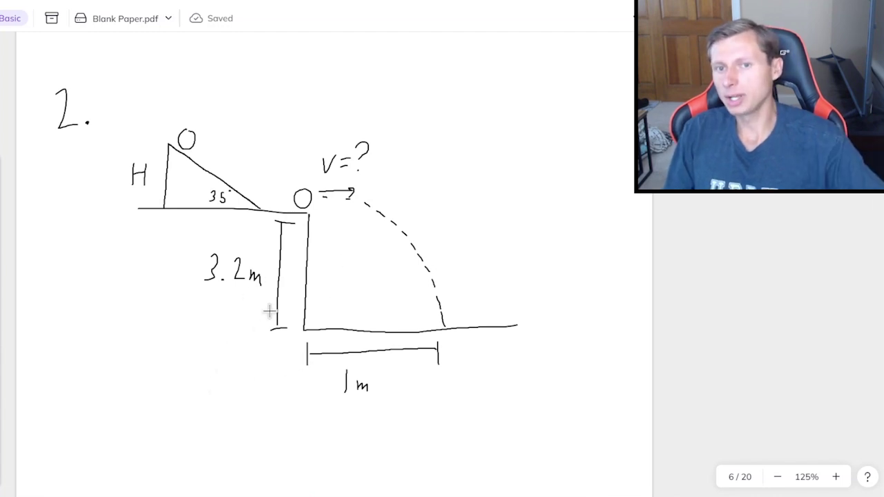
pyautogui.scroll(8, 233, 371)
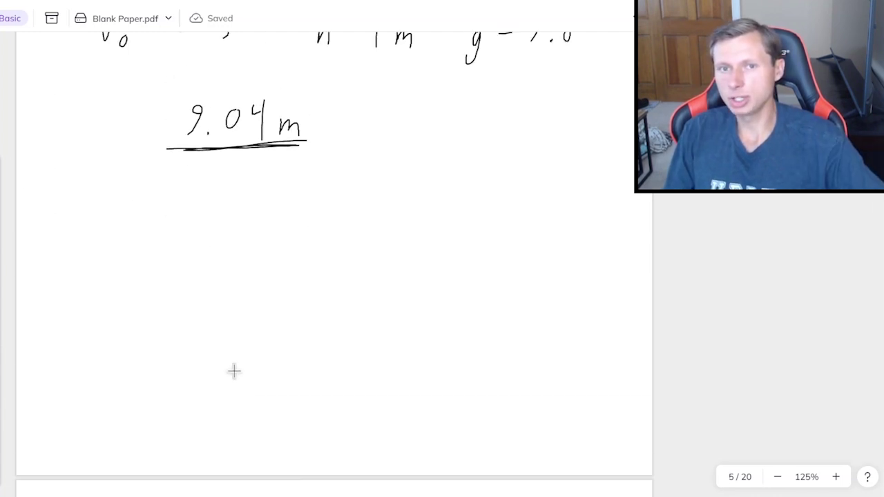
# Step: Write and underline the 'x-axis' heading below the problem 2 diagram
pyautogui.scroll(5, 234, 371)
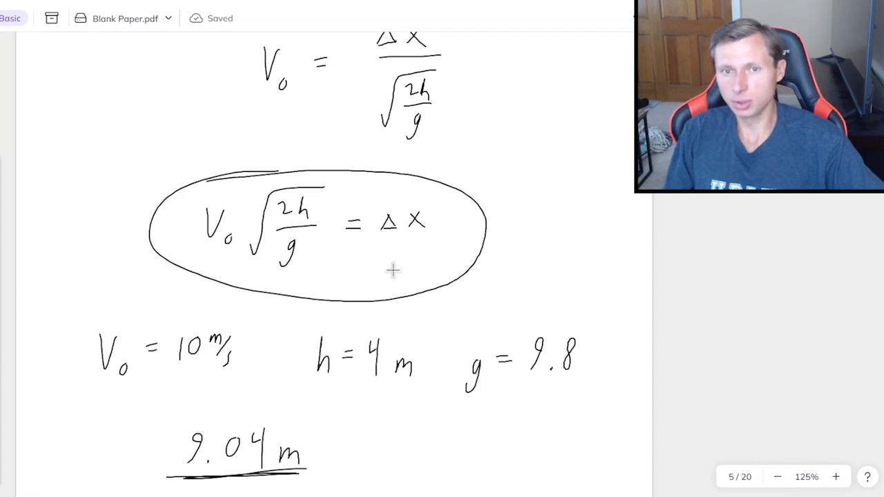
pyautogui.scroll(-3, 393, 272)
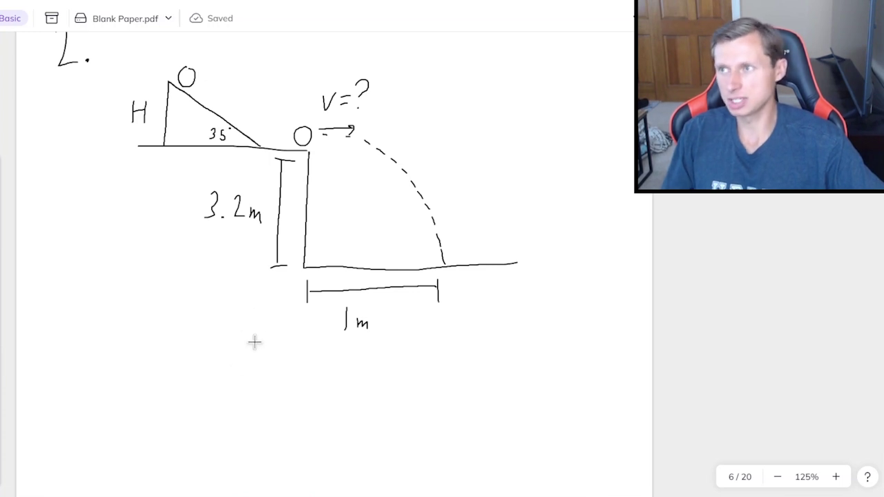
pyautogui.scroll(-2, 312, 302)
pyautogui.moveTo(100, 335); pyautogui.dragTo(120, 350)
pyautogui.moveTo(118, 334)
pyautogui.mouseDown()
pyautogui.moveTo(101, 350)
pyautogui.moveTo(140, 337)
pyautogui.mouseUp()
pyautogui.moveTo(156, 334); pyautogui.dragTo(161, 349)
pyautogui.moveTo(176, 335); pyautogui.dragTo(187, 348)
pyautogui.moveTo(187, 336)
pyautogui.mouseDown()
pyautogui.moveTo(176, 349)
pyautogui.moveTo(208, 350)
pyautogui.mouseUp()
pyautogui.moveTo(90, 376); pyautogui.dragTo(218, 371)
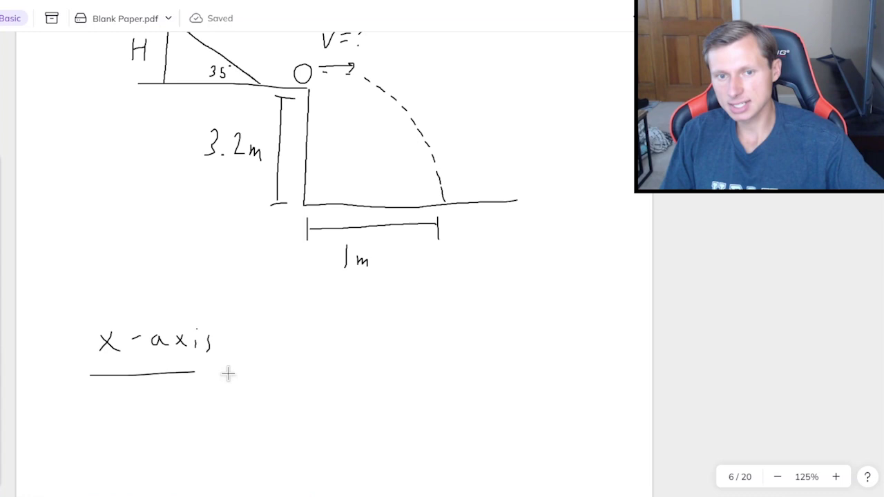
# Step: Write and underline the 'y-axis' heading to the right
pyautogui.moveTo(382, 332); pyautogui.dragTo(387, 345)
pyautogui.moveTo(395, 330)
pyautogui.mouseDown()
pyautogui.moveTo(376, 364)
pyautogui.moveTo(421, 334)
pyautogui.mouseUp()
pyautogui.moveTo(442, 333)
pyautogui.mouseDown()
pyautogui.moveTo(436, 343)
pyautogui.moveTo(469, 343)
pyautogui.mouseUp()
pyautogui.moveTo(492, 330); pyautogui.dragTo(493, 347)
pyautogui.moveTo(368, 377); pyautogui.dragTo(490, 367)
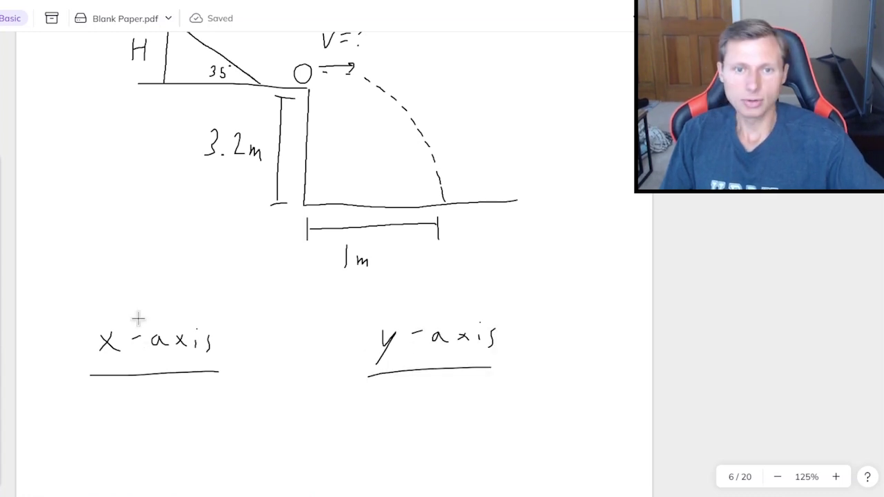
# Step: Write Vx = Δx/t under the x-axis heading
pyautogui.scroll(-2, 105, 382)
pyautogui.scroll(-2, 91, 360)
pyautogui.moveTo(84, 308); pyautogui.dragTo(100, 306)
pyautogui.moveTo(96, 330); pyautogui.dragTo(108, 342)
pyautogui.moveTo(107, 331); pyautogui.dragTo(97, 341)
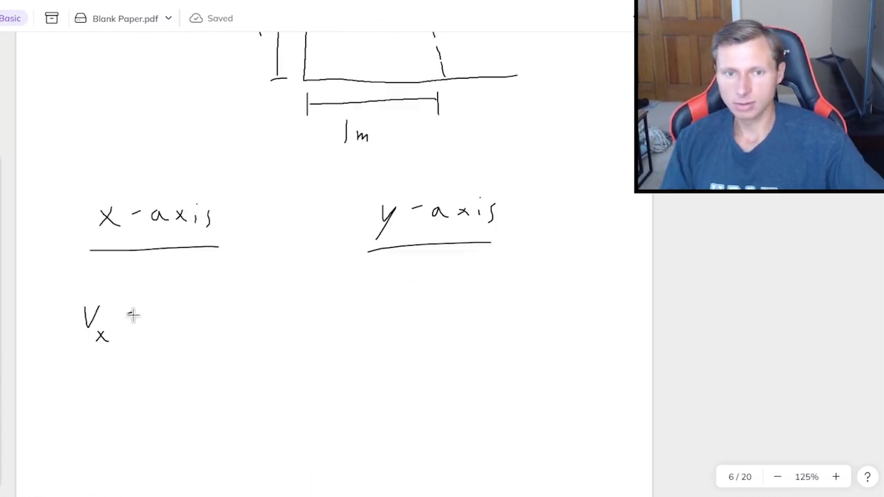
pyautogui.moveTo(126, 314); pyautogui.dragTo(134, 312)
pyautogui.moveTo(127, 320)
pyautogui.mouseDown()
pyautogui.moveTo(183, 297)
pyautogui.moveTo(172, 302)
pyautogui.mouseUp()
pyautogui.moveTo(196, 291); pyautogui.dragTo(209, 301)
pyautogui.moveTo(208, 291); pyautogui.dragTo(195, 302)
pyautogui.moveTo(168, 322); pyautogui.dragTo(218, 318)
pyautogui.moveTo(191, 332)
pyautogui.mouseDown()
pyautogui.moveTo(197, 355)
pyautogui.moveTo(197, 340)
pyautogui.mouseUp()
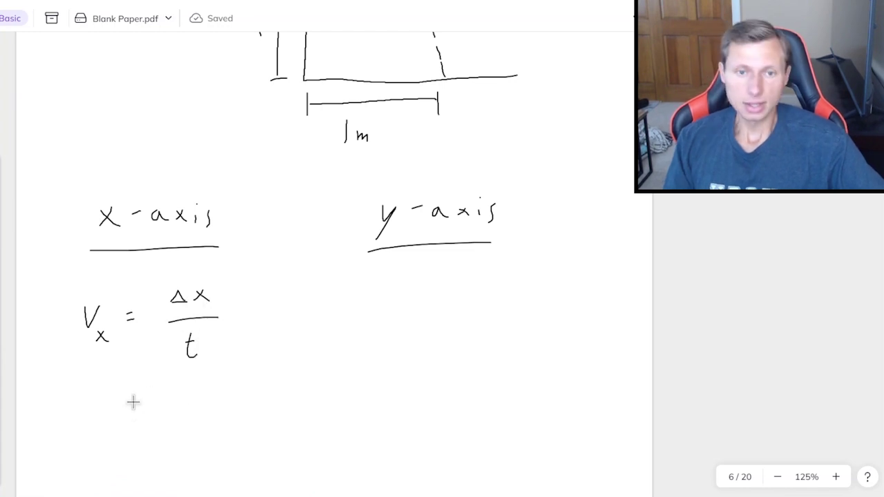
pyautogui.scroll(-2, 95, 269)
# Step: Write Vx = 1/t below it and draw a vertical line dividing the two columns
pyautogui.moveTo(84, 364); pyautogui.dragTo(97, 363)
pyautogui.moveTo(90, 387); pyautogui.dragTo(101, 399)
pyautogui.moveTo(101, 387); pyautogui.dragTo(90, 399)
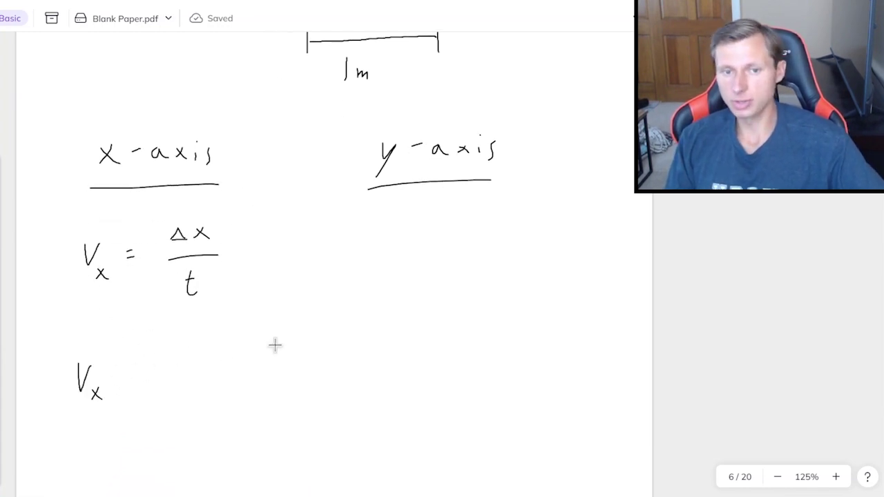
pyautogui.scroll(10, 435, 257)
pyautogui.moveTo(335, 134); pyautogui.dragTo(348, 204)
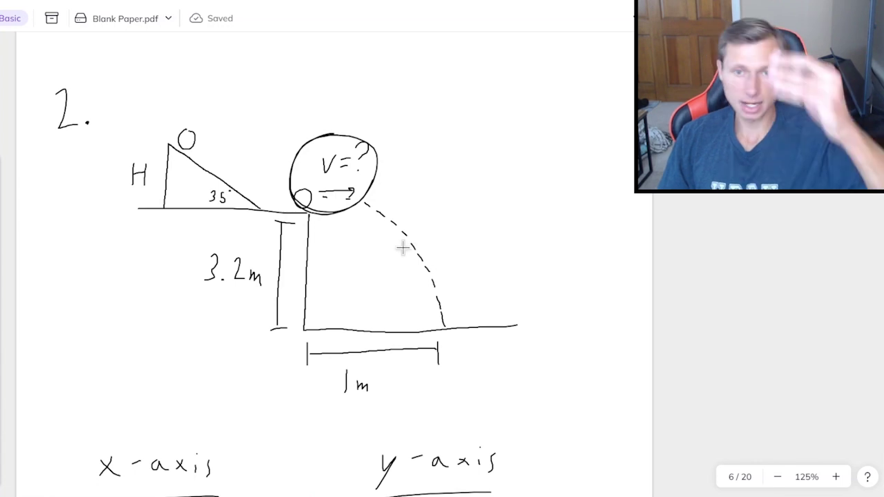
pyautogui.scroll(-5, 403, 247)
pyautogui.moveTo(125, 312); pyautogui.dragTo(135, 312)
pyautogui.moveTo(125, 321); pyautogui.dragTo(136, 320)
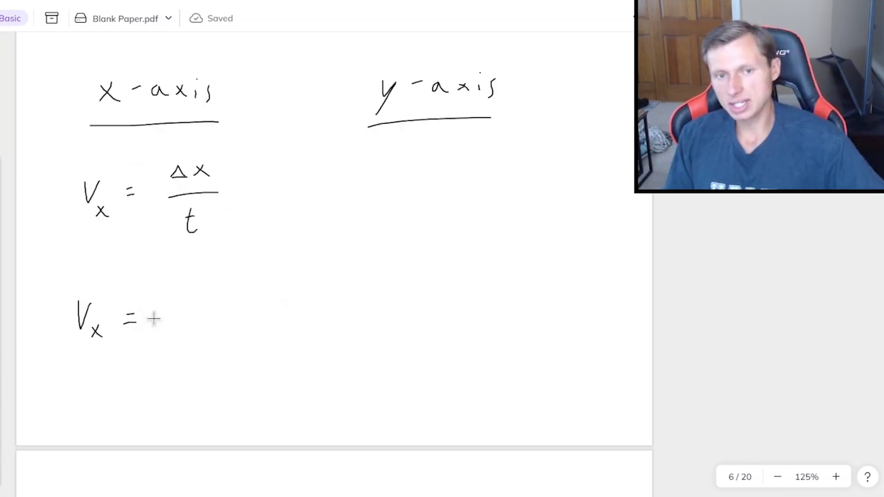
pyautogui.moveTo(185, 292)
pyautogui.mouseDown()
pyautogui.moveTo(186, 304)
pyautogui.moveTo(219, 310)
pyautogui.moveTo(195, 347)
pyautogui.moveTo(200, 330)
pyautogui.mouseUp()
pyautogui.moveTo(297, 79); pyautogui.dragTo(281, 428)
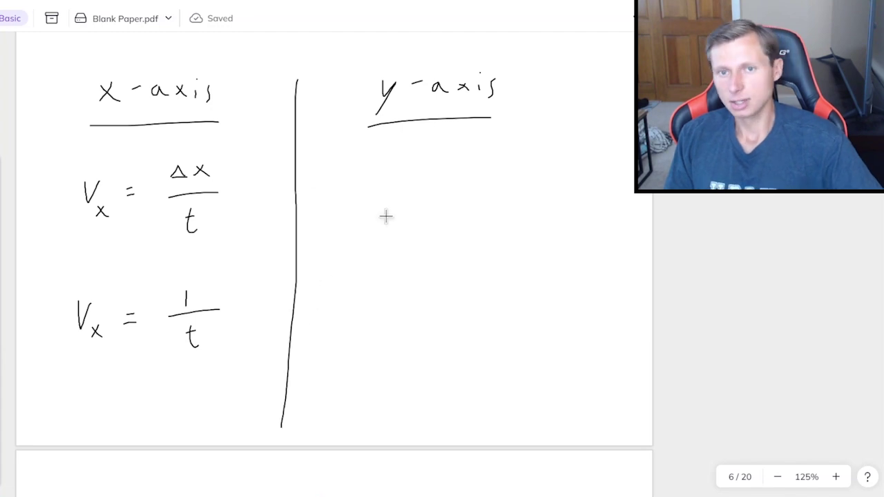
# Step: List Vi,y = 0, Vf,y = ? and a = -9.8 under the y-axis heading
pyautogui.moveTo(335, 166)
pyautogui.mouseDown()
pyautogui.moveTo(349, 165)
pyautogui.moveTo(373, 204)
pyautogui.mouseUp()
pyautogui.moveTo(328, 234); pyautogui.dragTo(336, 236)
pyautogui.moveTo(342, 254)
pyautogui.mouseDown()
pyautogui.moveTo(352, 273)
pyautogui.moveTo(371, 275)
pyautogui.mouseUp()
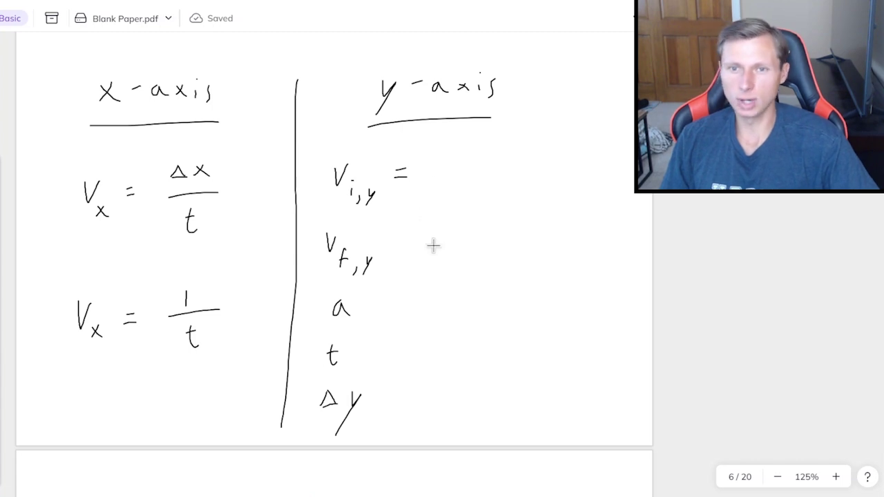
pyautogui.moveTo(393, 239); pyautogui.dragTo(407, 246)
pyautogui.moveTo(370, 303); pyautogui.dragTo(382, 304)
pyautogui.moveTo(371, 311); pyautogui.dragTo(425, 304)
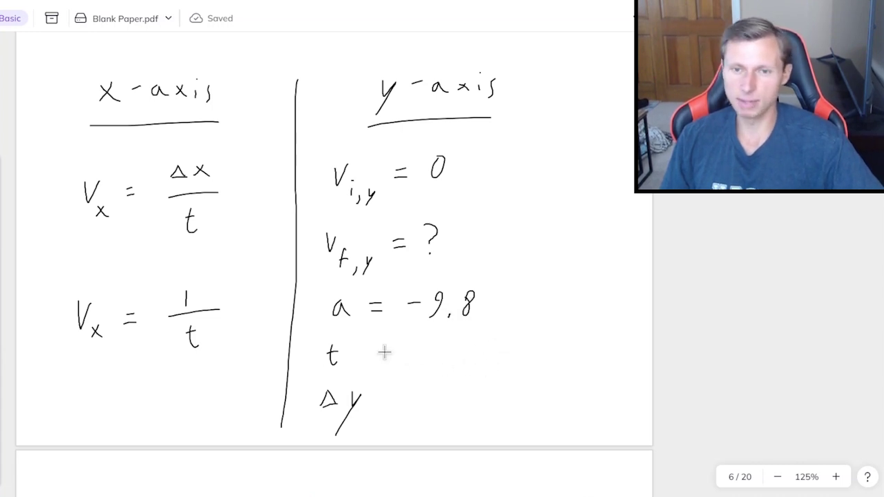
# Step: Mark t = ? and draw an arrow linking it to the t in Vx = 1/t
pyautogui.moveTo(367, 353); pyautogui.dragTo(381, 352)
pyautogui.moveTo(368, 360); pyautogui.dragTo(381, 360)
pyautogui.moveTo(403, 347); pyautogui.dragTo(406, 358)
pyautogui.click(405, 368)
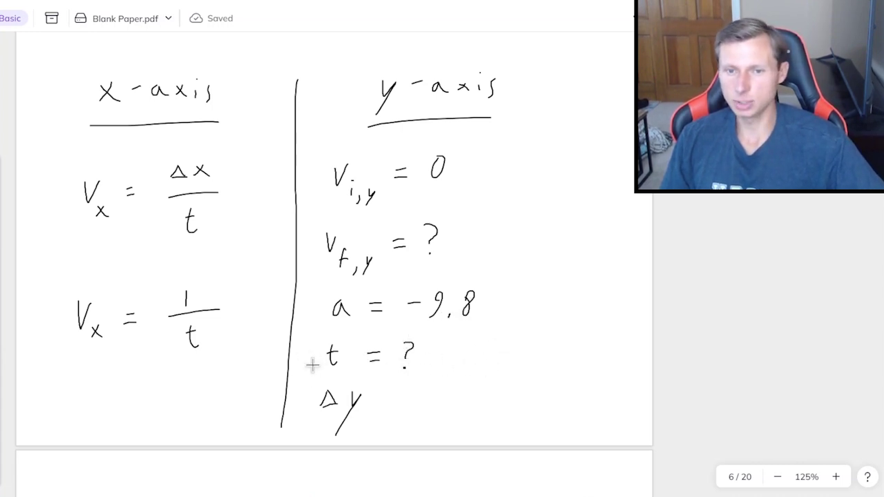
pyautogui.moveTo(223, 337); pyautogui.dragTo(241, 334)
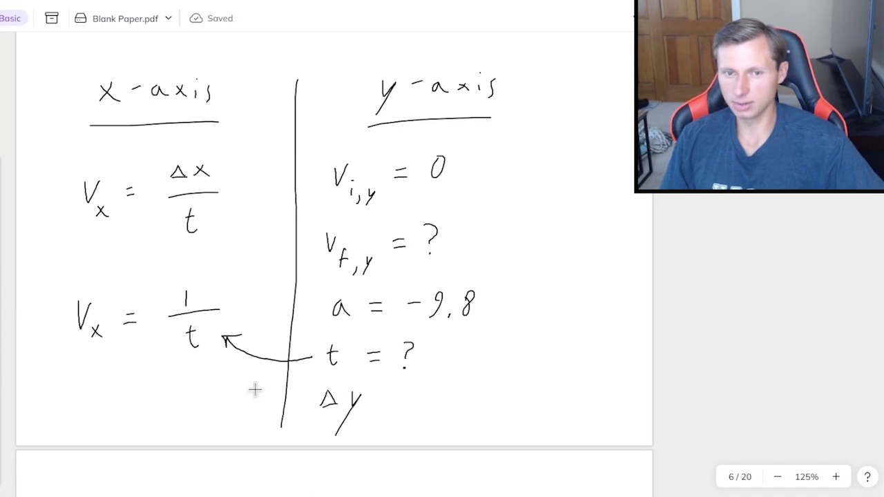
# Step: Add Δy = -3.2 to the list and begin writing Δy on page 7
pyautogui.moveTo(378, 395); pyautogui.dragTo(392, 393)
pyautogui.moveTo(379, 403); pyautogui.dragTo(465, 408)
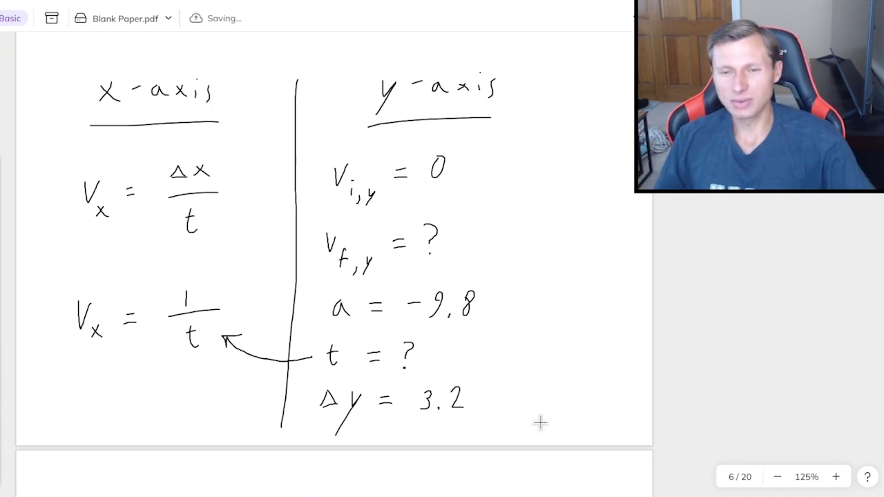
pyautogui.moveTo(403, 402); pyautogui.dragTo(413, 402)
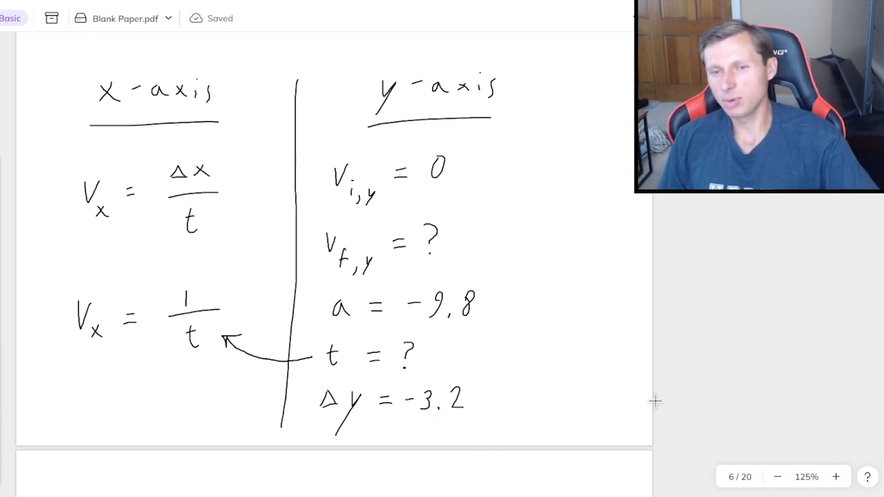
pyautogui.scroll(5, 661, 402)
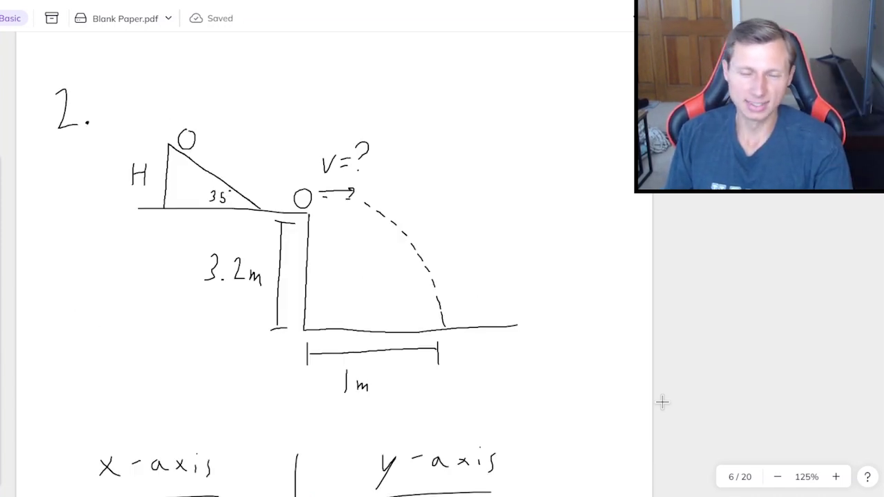
pyautogui.scroll(-5, 662, 402)
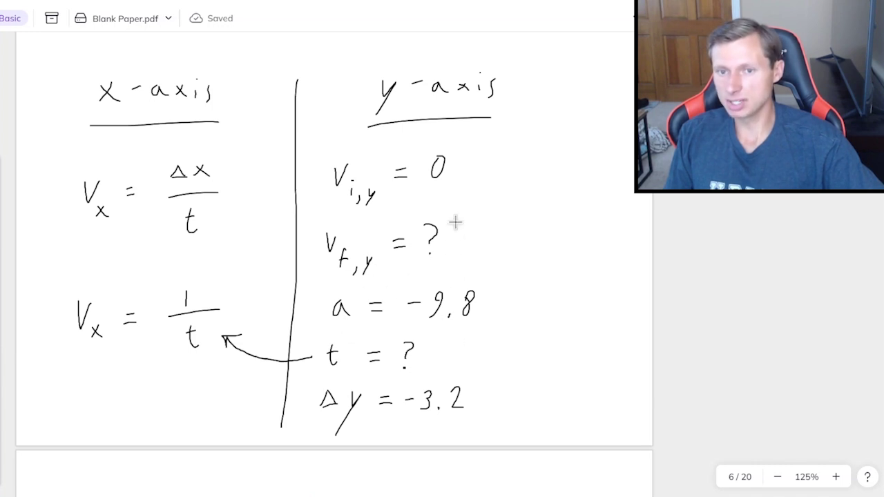
pyautogui.scroll(-10, 373, 343)
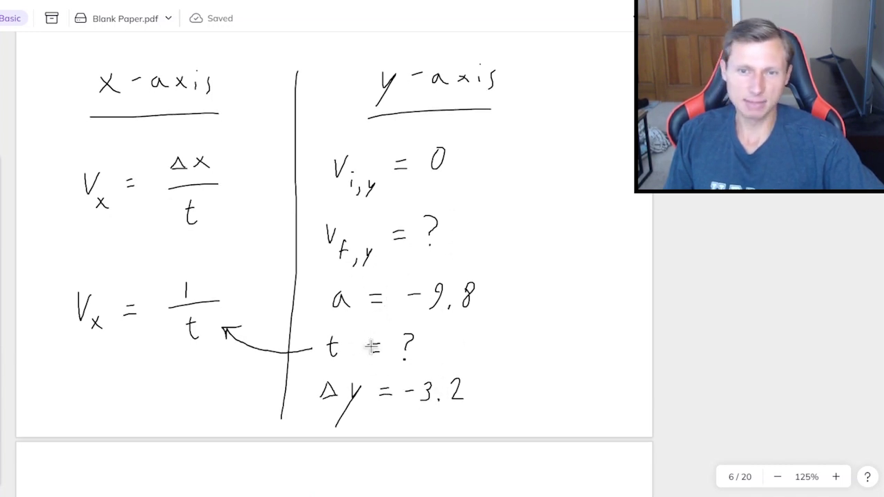
pyautogui.moveTo(113, 112)
pyautogui.mouseDown()
pyautogui.moveTo(124, 134)
pyautogui.moveTo(142, 132)
pyautogui.moveTo(130, 158)
pyautogui.mouseUp()
# Step: Write the kinematics equation Δy = Vi·t + ½at² on page 7
pyautogui.moveTo(172, 119); pyautogui.dragTo(183, 117)
pyautogui.moveTo(172, 124); pyautogui.dragTo(184, 123)
pyautogui.moveTo(215, 111); pyautogui.dragTo(216, 127)
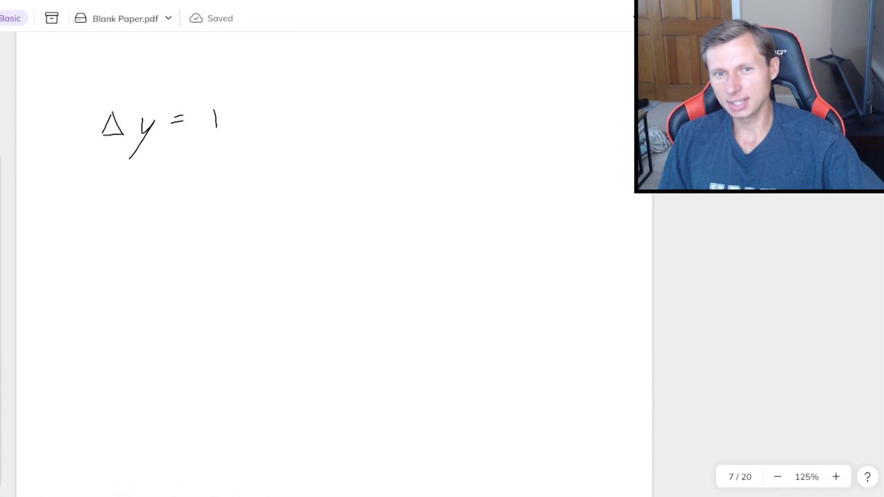
pyautogui.moveTo(261, 106)
pyautogui.mouseDown()
pyautogui.moveTo(262, 134)
pyautogui.moveTo(268, 118)
pyautogui.moveTo(316, 121)
pyautogui.moveTo(308, 129)
pyautogui.mouseUp()
pyautogui.moveTo(338, 105)
pyautogui.mouseDown()
pyautogui.moveTo(334, 121)
pyautogui.moveTo(343, 127)
pyautogui.mouseUp()
pyautogui.moveTo(335, 135)
pyautogui.mouseDown()
pyautogui.moveTo(389, 109)
pyautogui.moveTo(398, 129)
pyautogui.mouseUp()
pyautogui.moveTo(392, 119); pyautogui.dragTo(404, 122)
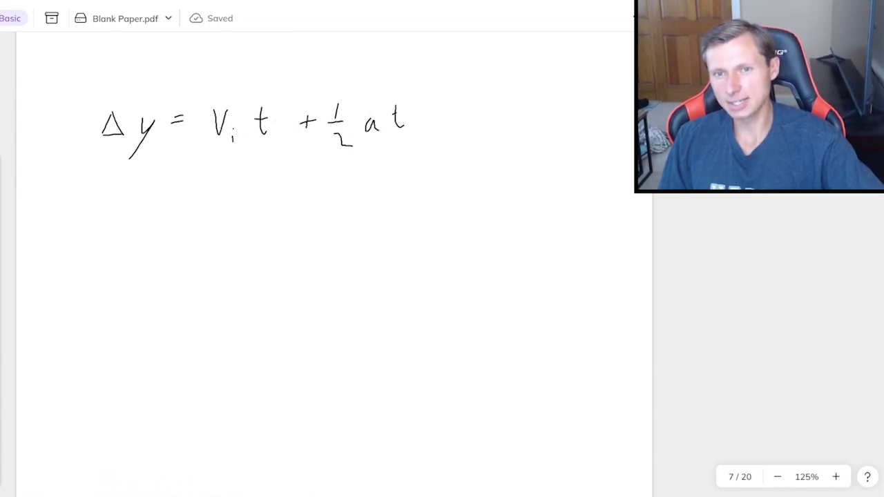
# Step: Substitute the knowns: -3.2 = 0t + ½(-9.8)t²
pyautogui.moveTo(86, 226); pyautogui.dragTo(94, 224)
pyautogui.moveTo(105, 218); pyautogui.dragTo(111, 227)
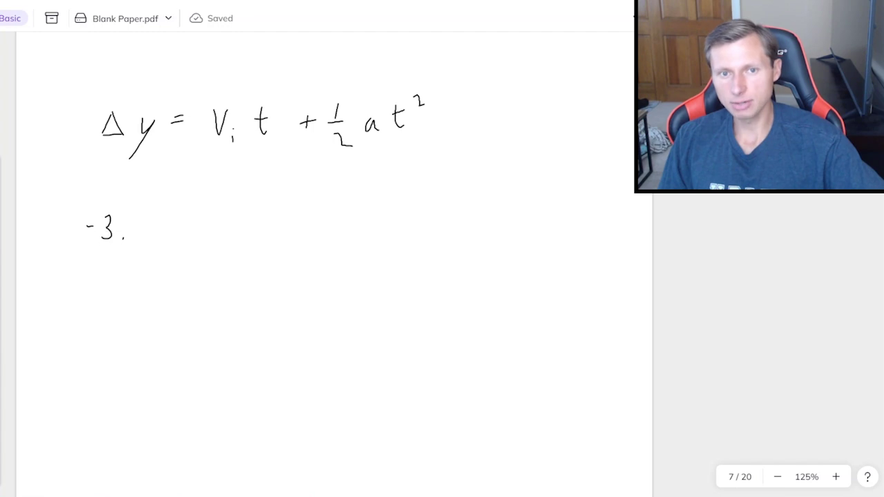
pyautogui.moveTo(177, 222)
pyautogui.mouseDown()
pyautogui.moveTo(192, 229)
pyautogui.moveTo(220, 217)
pyautogui.moveTo(250, 236)
pyautogui.mouseUp()
pyautogui.moveTo(242, 220)
pyautogui.mouseDown()
pyautogui.moveTo(265, 219)
pyautogui.moveTo(294, 222)
pyautogui.mouseUp()
pyautogui.moveTo(289, 216); pyautogui.dragTo(289, 228)
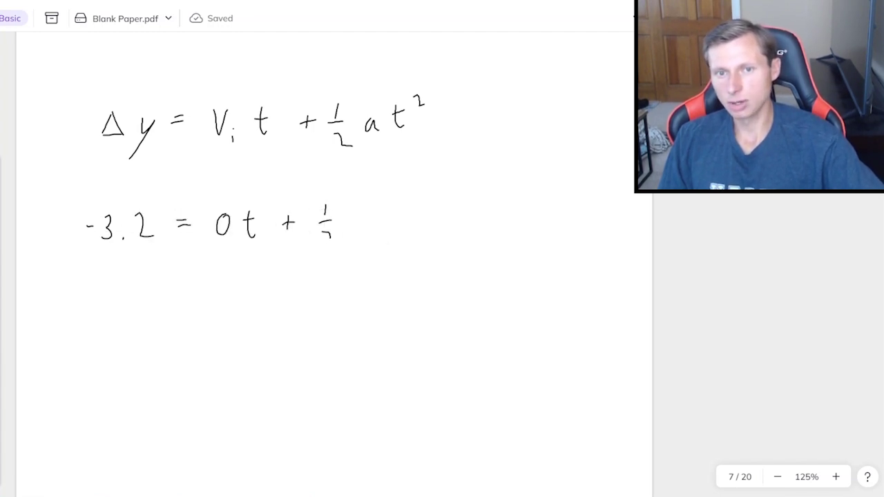
pyautogui.moveTo(363, 227); pyautogui.dragTo(372, 226)
pyautogui.moveTo(397, 221); pyautogui.dragTo(389, 240)
pyautogui.click(408, 240)
pyautogui.moveTo(422, 217); pyautogui.dragTo(434, 250)
pyautogui.moveTo(459, 214); pyautogui.dragTo(462, 240)
pyautogui.moveTo(455, 224); pyautogui.dragTo(470, 223)
# Step: Simplify to -3.2 = -4.9t² on a new line
pyautogui.moveTo(482, 201); pyautogui.dragTo(494, 207)
pyautogui.moveTo(119, 342); pyautogui.dragTo(130, 342)
pyautogui.moveTo(145, 331); pyautogui.dragTo(146, 352)
pyautogui.click(168, 352)
pyautogui.moveTo(186, 334)
pyautogui.mouseDown()
pyautogui.moveTo(215, 350)
pyautogui.moveTo(240, 340)
pyautogui.mouseUp()
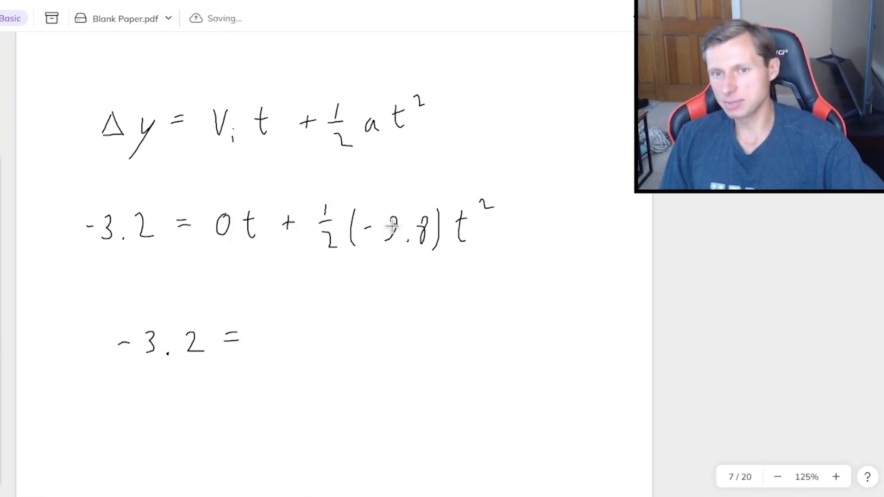
pyautogui.moveTo(272, 338); pyautogui.dragTo(313, 343)
pyautogui.moveTo(309, 329); pyautogui.dragTo(309, 353)
pyautogui.click(319, 353)
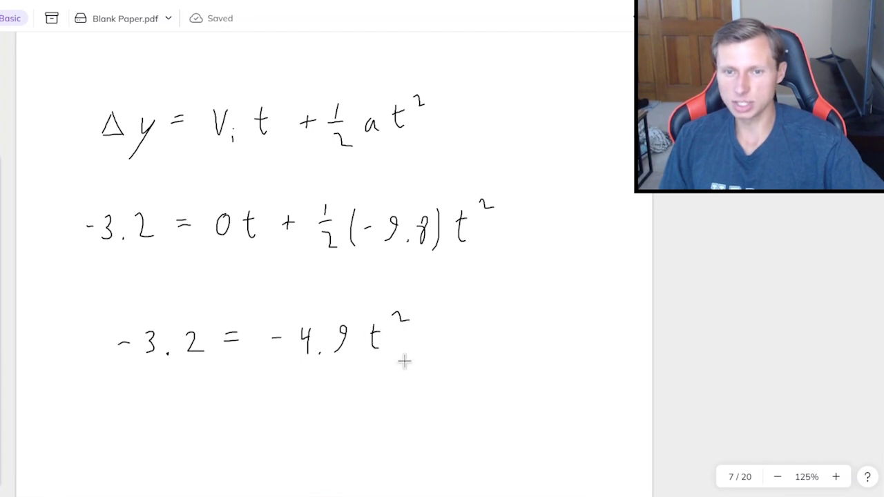
# Step: Divide both sides of the equation by -4.9
pyautogui.scroll(-2, 303, 348)
pyautogui.moveTo(282, 309); pyautogui.dragTo(373, 306)
pyautogui.moveTo(286, 335); pyautogui.dragTo(299, 335)
pyautogui.moveTo(311, 327); pyautogui.dragTo(321, 340)
pyautogui.moveTo(318, 329); pyautogui.dragTo(319, 349)
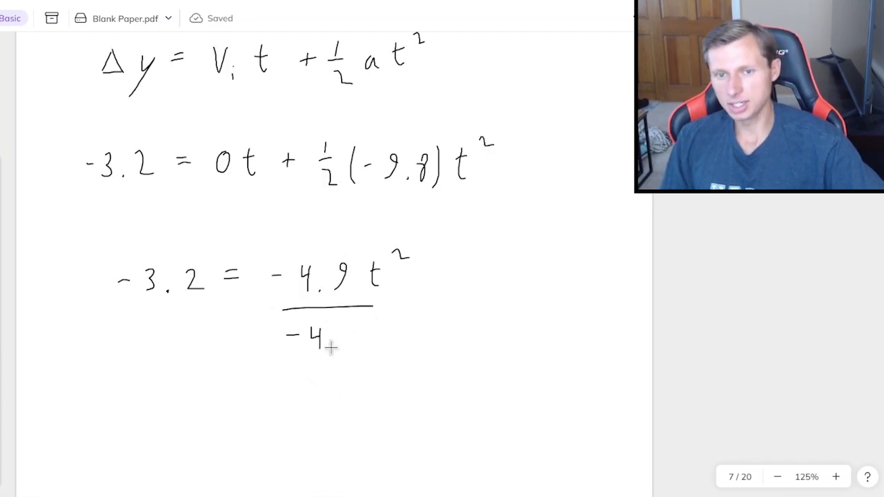
pyautogui.click(332, 349)
pyautogui.moveTo(358, 326); pyautogui.dragTo(347, 347)
pyautogui.moveTo(114, 312); pyautogui.dragTo(199, 307)
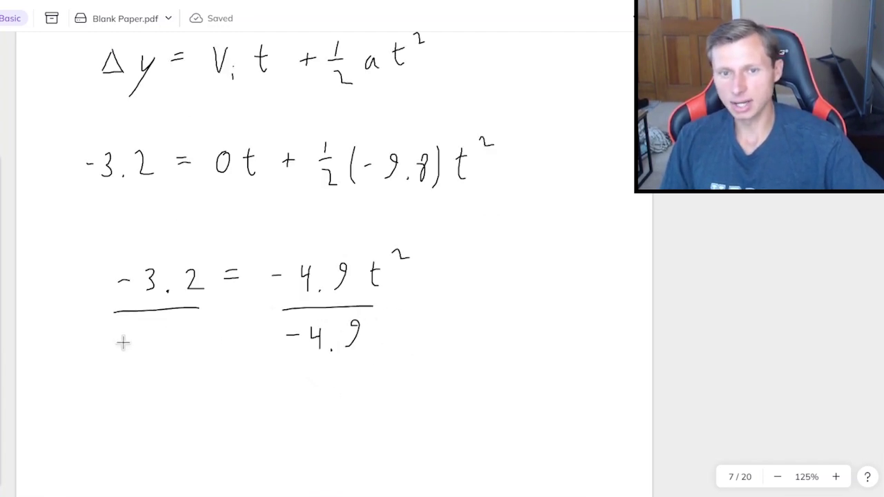
pyautogui.moveTo(122, 342); pyautogui.dragTo(132, 342)
pyautogui.moveTo(145, 335); pyautogui.dragTo(144, 343)
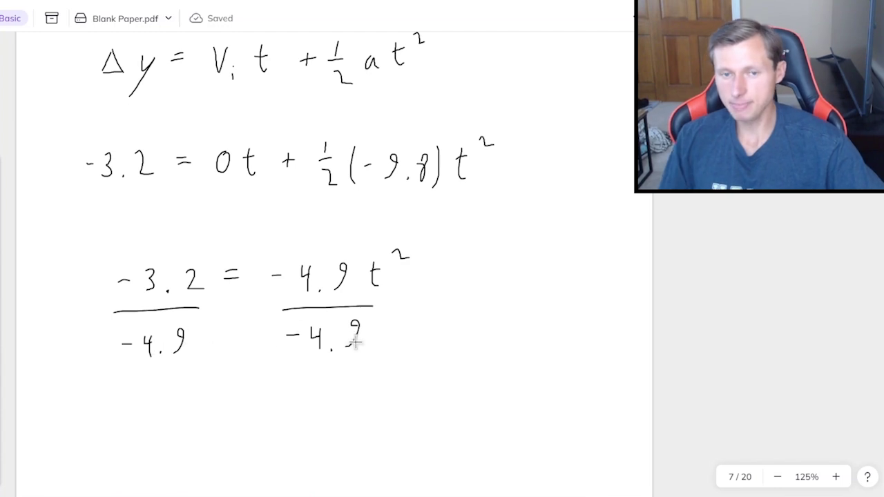
# Step: Get .653 = t², take square roots of both sides, and write t = .808
pyautogui.scroll(-2, 325, 390)
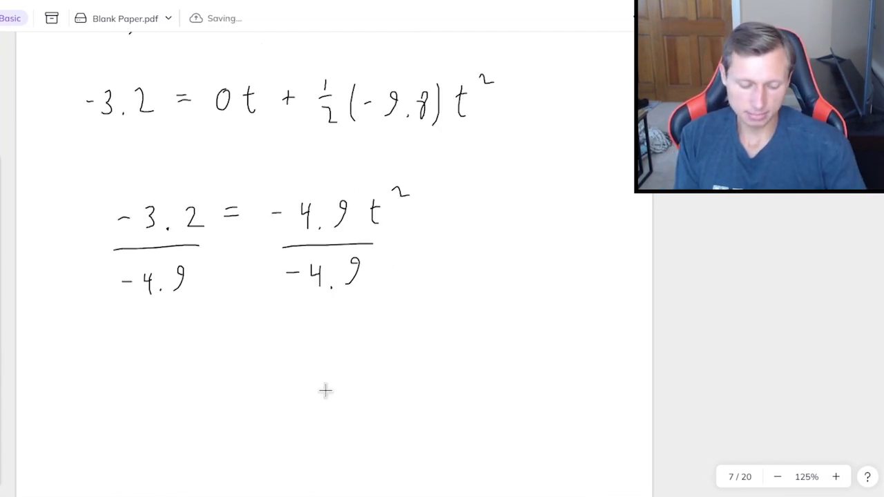
pyautogui.moveTo(199, 360); pyautogui.dragTo(196, 384)
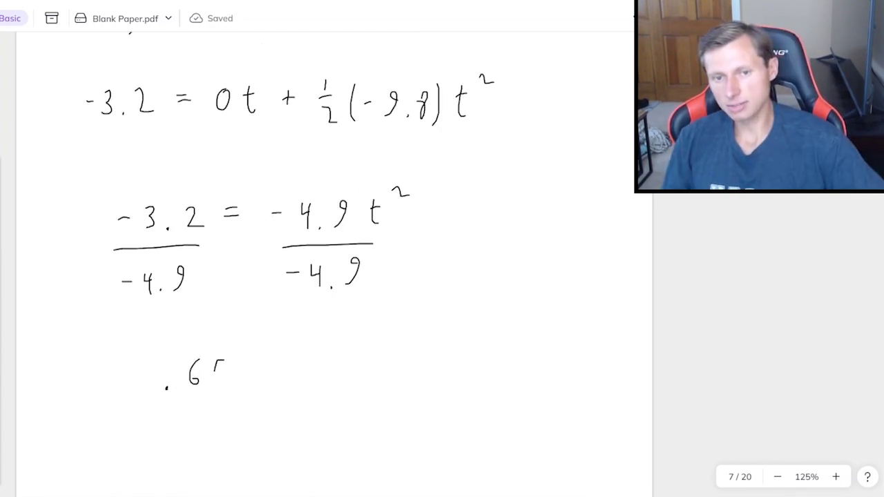
pyautogui.moveTo(240, 365)
pyautogui.mouseDown()
pyautogui.moveTo(238, 384)
pyautogui.moveTo(286, 367)
pyautogui.mouseUp()
pyautogui.moveTo(273, 374); pyautogui.dragTo(340, 359)
pyautogui.moveTo(347, 338); pyautogui.dragTo(363, 349)
pyautogui.moveTo(293, 377); pyautogui.dragTo(364, 325)
pyautogui.moveTo(128, 388); pyautogui.dragTo(271, 347)
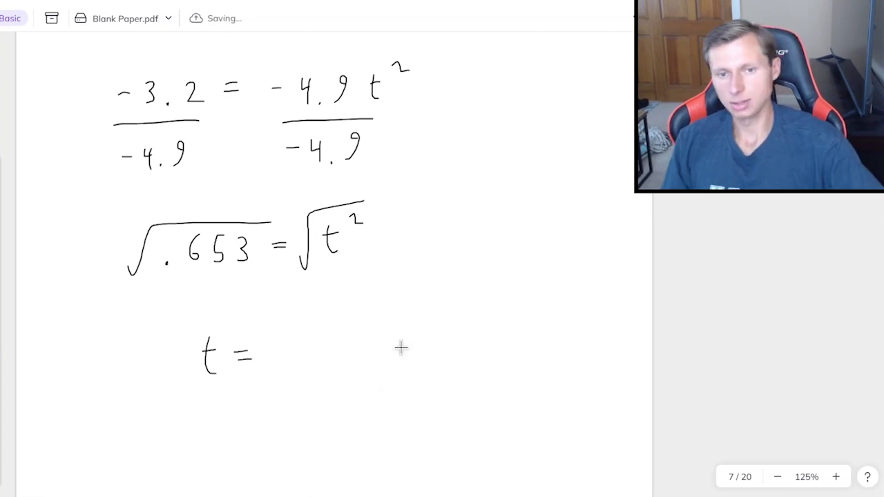
pyautogui.moveTo(315, 344)
pyautogui.mouseDown()
pyautogui.moveTo(306, 347)
pyautogui.moveTo(352, 341)
pyautogui.mouseUp()
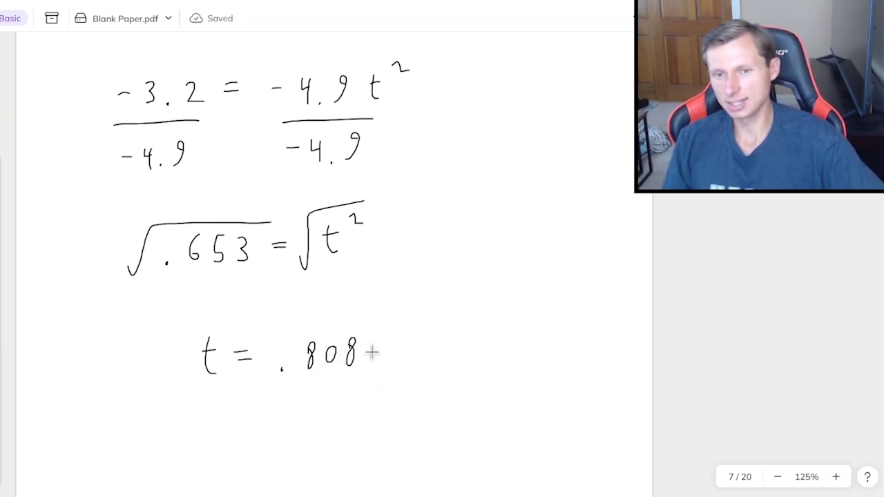
pyautogui.scroll(-3, 513, 396)
# Step: Draw a dividing line and write Vx = 1/.808 below it
pyautogui.moveTo(475, 226); pyautogui.dragTo(82, 228)
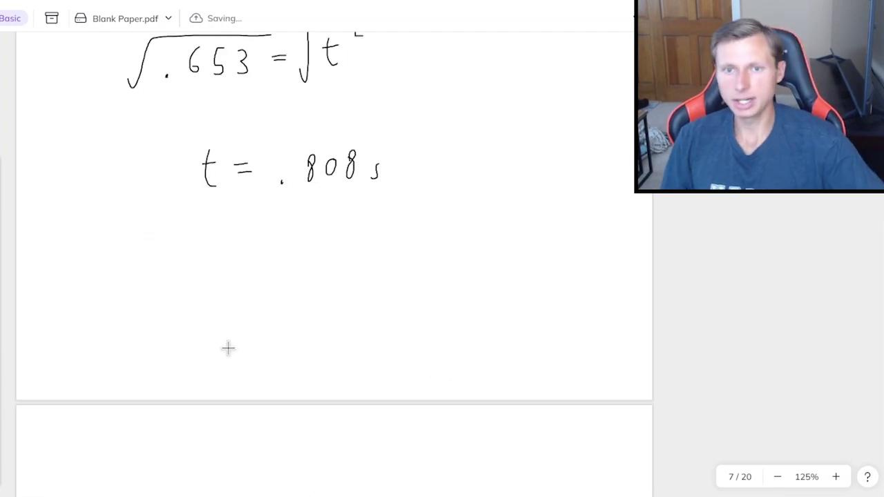
pyautogui.moveTo(116, 307)
pyautogui.mouseDown()
pyautogui.moveTo(137, 308)
pyautogui.moveTo(146, 349)
pyautogui.mouseUp()
pyautogui.moveTo(170, 317); pyautogui.dragTo(183, 316)
pyautogui.moveTo(170, 326); pyautogui.dragTo(184, 325)
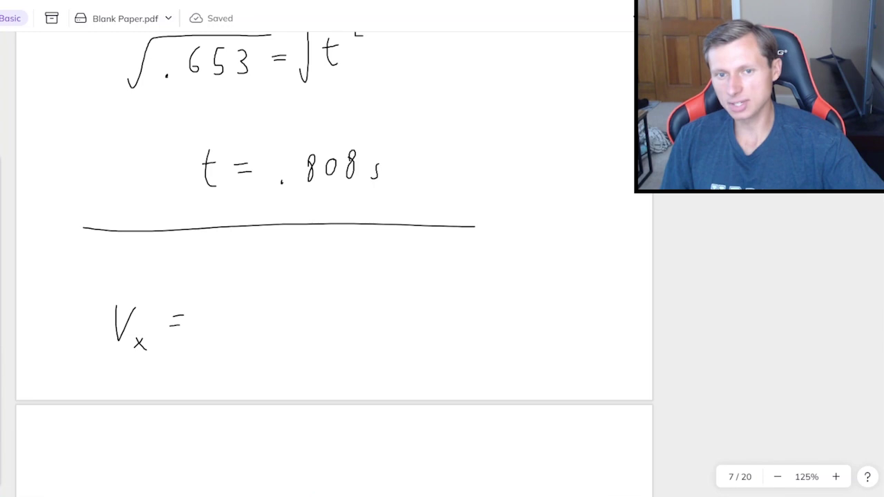
pyautogui.moveTo(250, 289)
pyautogui.mouseDown()
pyautogui.moveTo(251, 305)
pyautogui.moveTo(304, 314)
pyautogui.mouseUp()
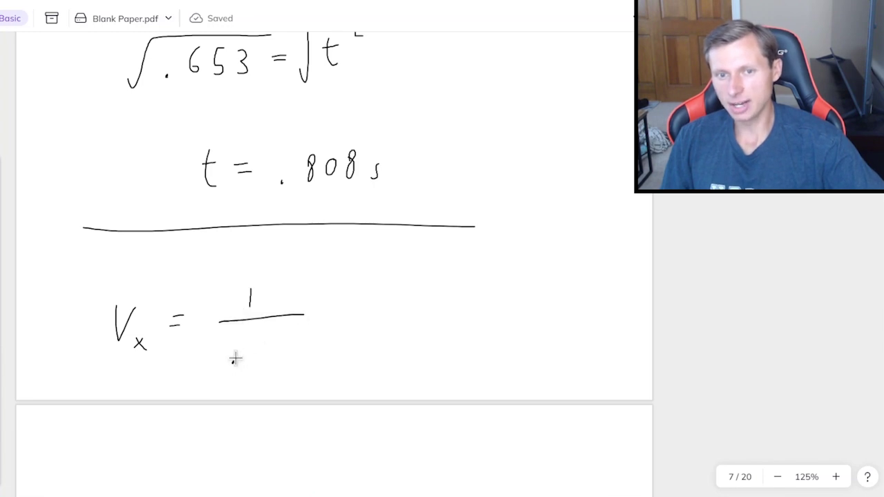
pyautogui.moveTo(252, 345); pyautogui.dragTo(257, 343)
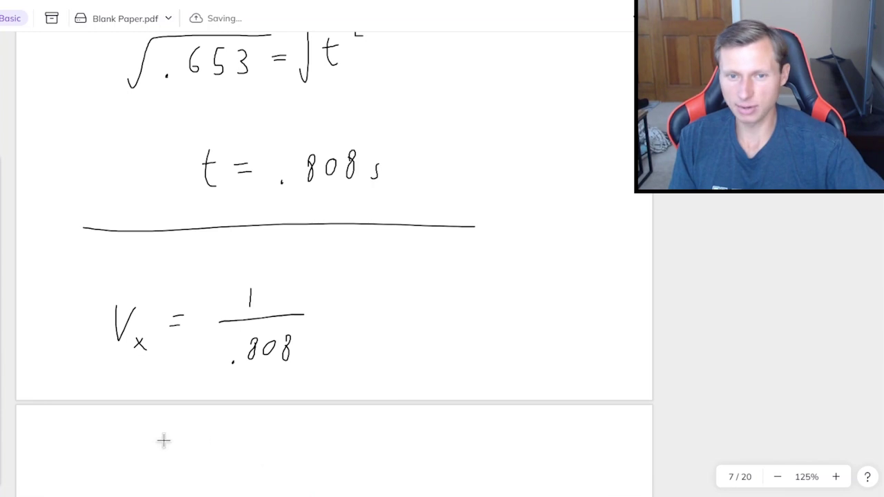
pyautogui.moveTo(149, 454); pyautogui.dragTo(168, 451)
# Step: Write the result Vx = 1.24 m/s
pyautogui.scroll(-2, 168, 449)
pyautogui.moveTo(174, 420); pyautogui.dragTo(186, 432)
pyautogui.moveTo(185, 419); pyautogui.dragTo(174, 432)
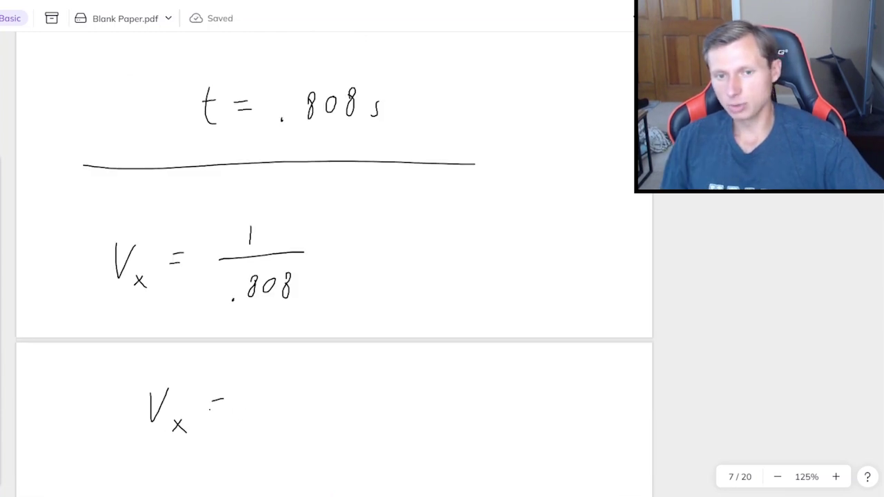
pyautogui.moveTo(263, 391); pyautogui.dragTo(263, 420)
pyautogui.click(276, 416)
pyautogui.moveTo(292, 398)
pyautogui.mouseDown()
pyautogui.moveTo(302, 393)
pyautogui.moveTo(308, 416)
pyautogui.mouseUp()
pyautogui.moveTo(322, 390); pyautogui.dragTo(331, 418)
pyautogui.moveTo(377, 390); pyautogui.dragTo(365, 420)
pyautogui.moveTo(384, 409); pyautogui.dragTo(371, 429)
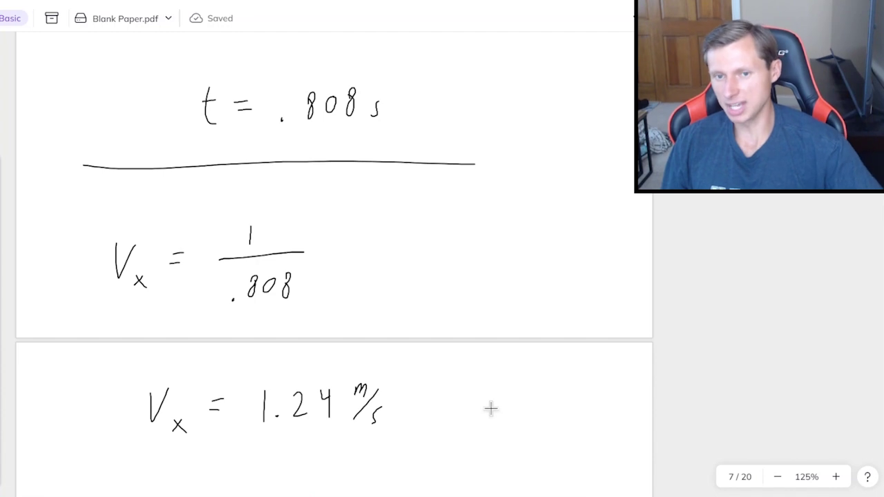
# Step: On page 6's diagram, write 1.24 m/s above v = ? and label the ramp-top ball 'rest'
pyautogui.scroll(10, 414, 276)
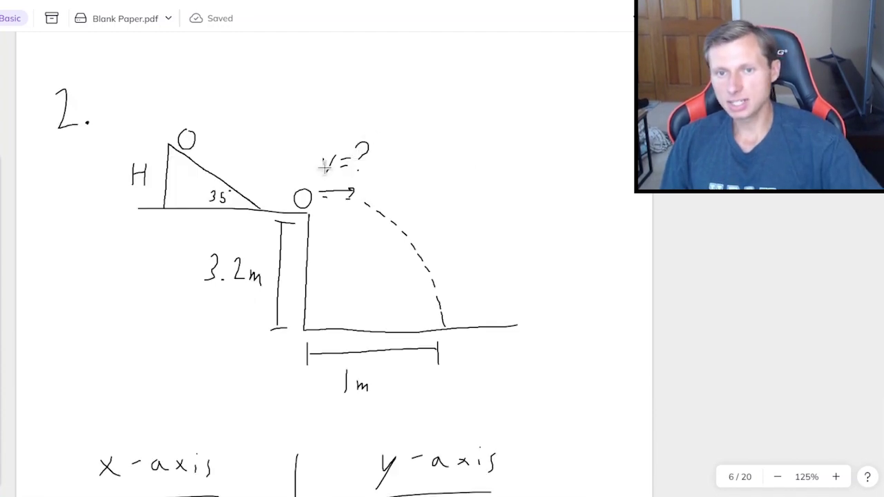
pyautogui.moveTo(363, 104)
pyautogui.mouseDown()
pyautogui.moveTo(366, 125)
pyautogui.moveTo(411, 126)
pyautogui.mouseUp()
pyautogui.click(373, 124)
pyautogui.moveTo(426, 110)
pyautogui.mouseDown()
pyautogui.moveTo(431, 103)
pyautogui.moveTo(442, 136)
pyautogui.mouseUp()
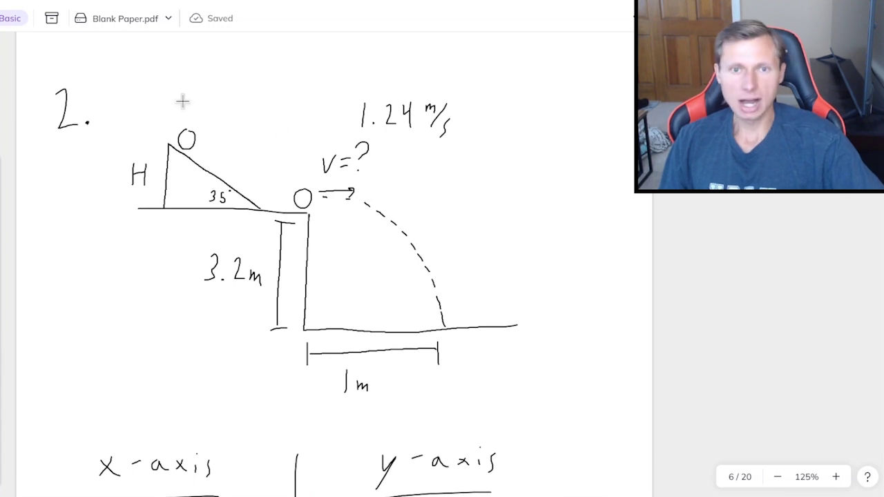
pyautogui.moveTo(178, 108); pyautogui.dragTo(186, 96)
pyautogui.moveTo(191, 102); pyautogui.dragTo(199, 105)
pyautogui.moveTo(210, 97); pyautogui.dragTo(206, 107)
pyautogui.moveTo(226, 90); pyautogui.dragTo(229, 107)
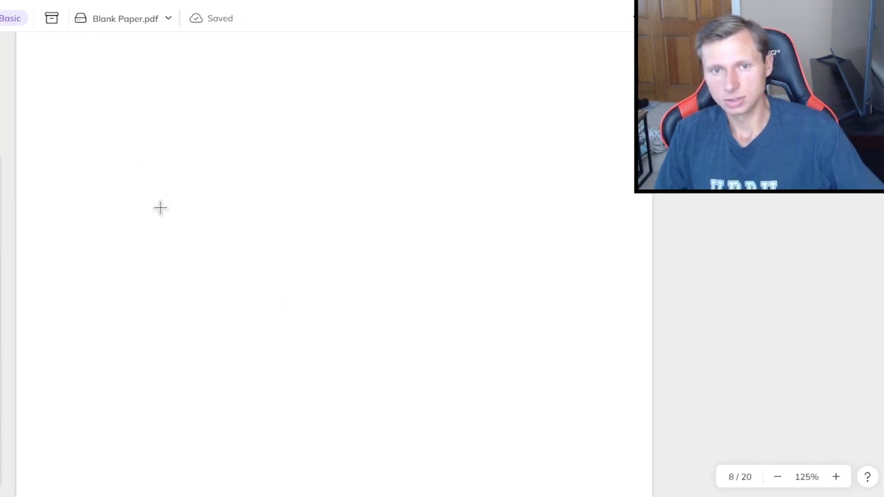
# Step: On page 8, sketch the 35° ramp labelled v = 0, H and 1.24 m/s, and write a = g sin θ
pyautogui.moveTo(161, 173)
pyautogui.mouseDown()
pyautogui.moveTo(149, 273)
pyautogui.moveTo(330, 277)
pyautogui.mouseUp()
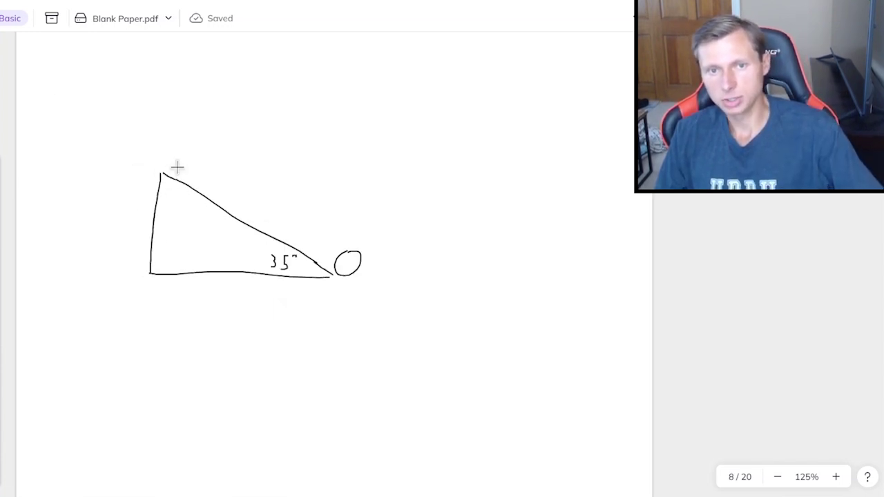
pyautogui.moveTo(181, 156); pyautogui.dragTo(183, 156)
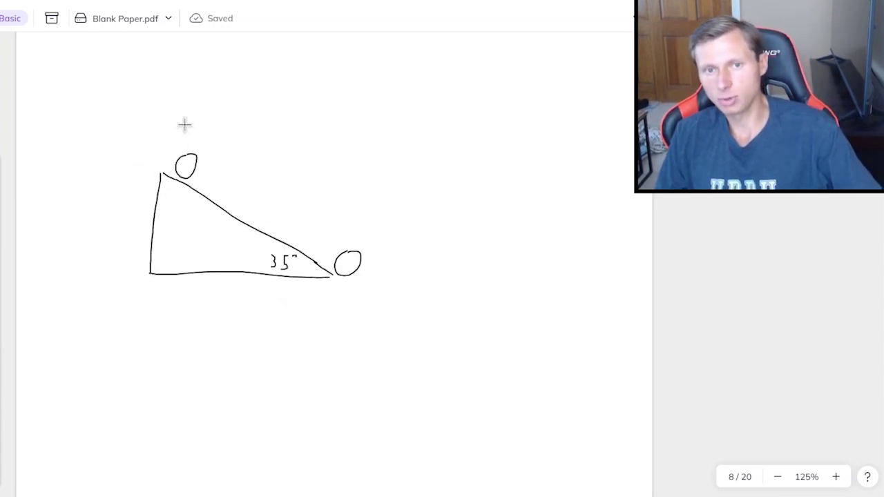
pyautogui.moveTo(227, 109); pyautogui.dragTo(227, 109)
pyautogui.moveTo(108, 215); pyautogui.dragTo(109, 242)
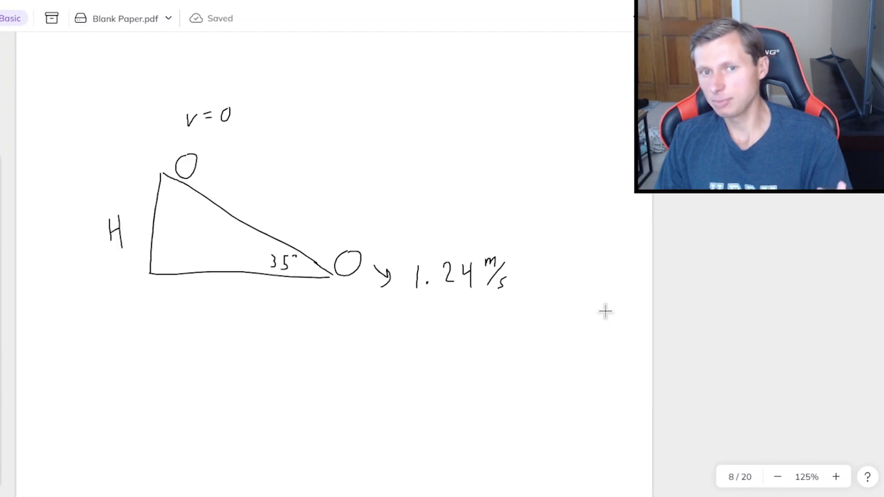
pyautogui.moveTo(164, 353)
pyautogui.mouseDown()
pyautogui.moveTo(170, 368)
pyautogui.moveTo(201, 360)
pyautogui.mouseUp()
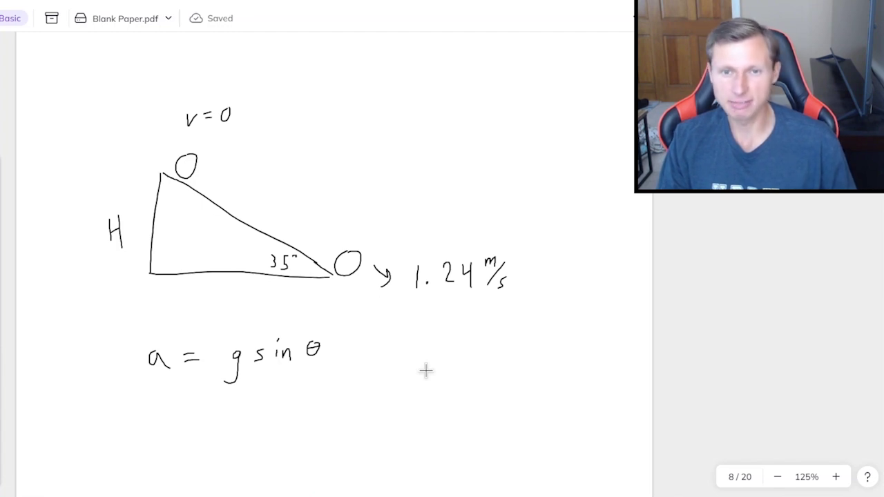
# Step: Write = 9.8 sin35° below a = g sin θ
pyautogui.scroll(-2, 426, 371)
pyautogui.moveTo(178, 366); pyautogui.dragTo(193, 364)
pyautogui.moveTo(178, 376); pyautogui.dragTo(220, 385)
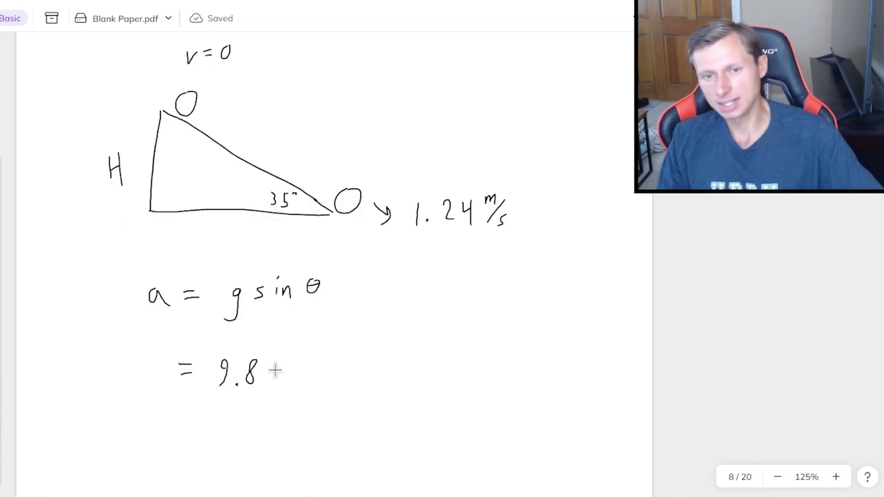
pyautogui.moveTo(318, 366); pyautogui.dragTo(315, 377)
pyautogui.moveTo(329, 357); pyautogui.dragTo(334, 356)
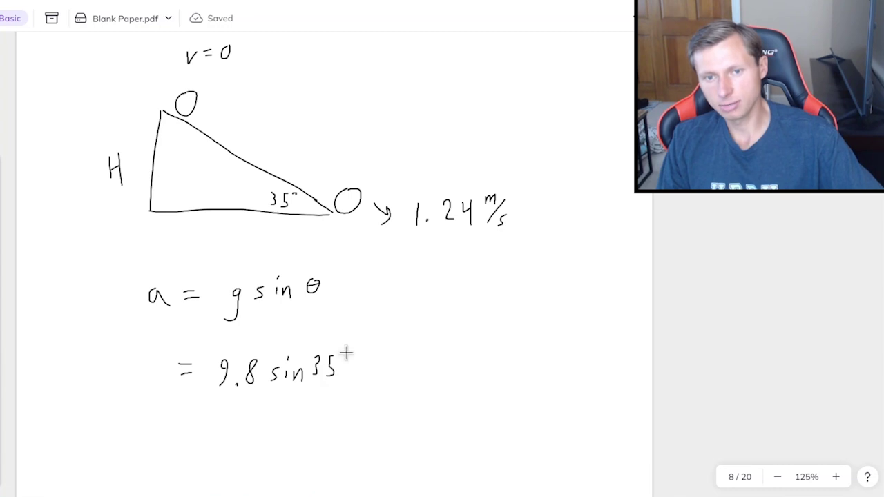
# Step: Write a = 5.62 m/s² on the next line, then continue on blank page 9
pyautogui.moveTo(191, 434); pyautogui.dragTo(204, 433)
pyautogui.moveTo(191, 442); pyautogui.dragTo(236, 445)
pyautogui.click(262, 443)
pyautogui.moveTo(239, 430); pyautogui.dragTo(277, 440)
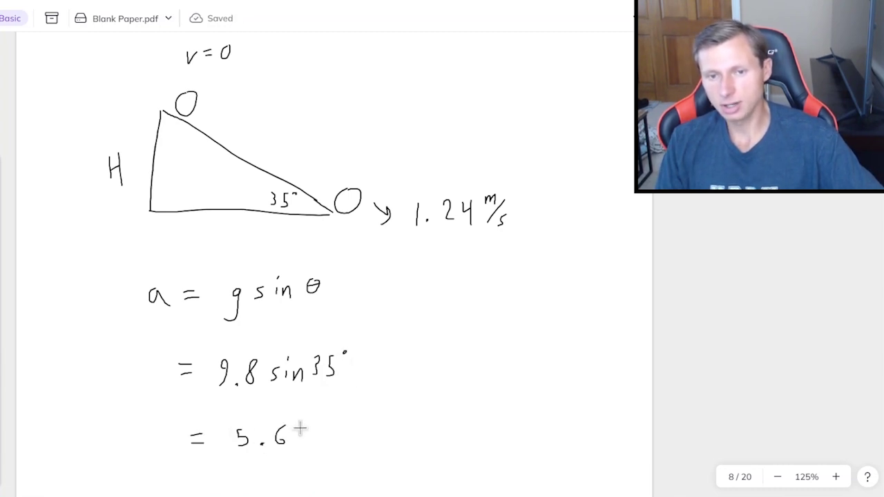
pyautogui.moveTo(331, 425)
pyautogui.mouseDown()
pyautogui.moveTo(333, 417)
pyautogui.moveTo(342, 424)
pyautogui.mouseUp()
pyautogui.moveTo(357, 417)
pyautogui.mouseDown()
pyautogui.moveTo(344, 438)
pyautogui.moveTo(376, 429)
pyautogui.mouseUp()
pyautogui.moveTo(157, 431); pyautogui.dragTo(160, 444)
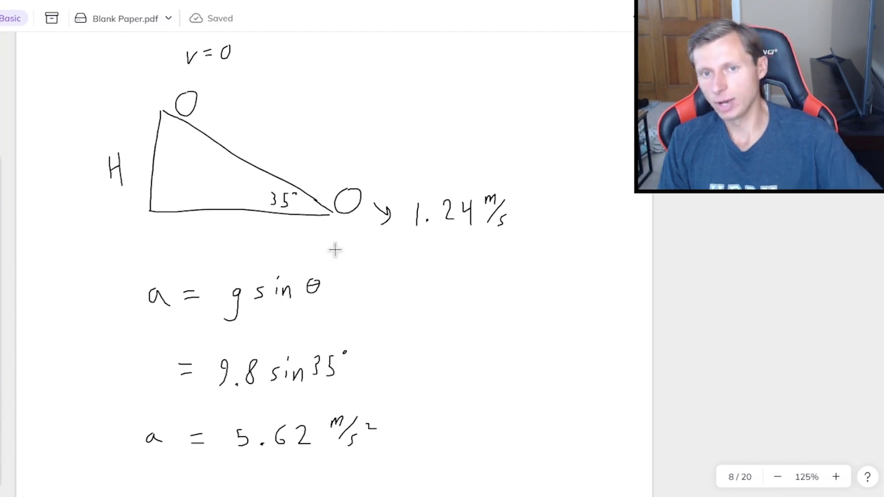
pyautogui.scroll(1, 258, 199)
pyautogui.moveTo(224, 142); pyautogui.dragTo(311, 204)
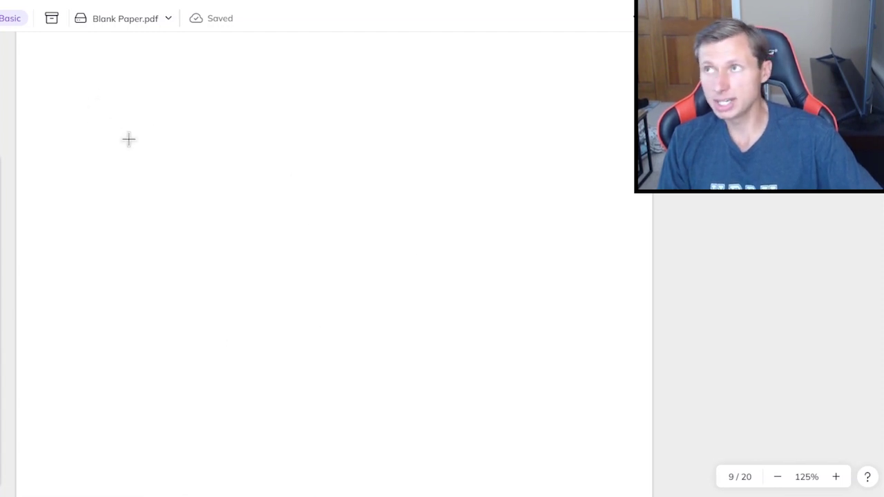
# Step: List the ramp variables Vi, Vf, a, t and Δx down the page
pyautogui.moveTo(109, 102)
pyautogui.mouseDown()
pyautogui.moveTo(125, 101)
pyautogui.moveTo(132, 137)
pyautogui.mouseUp()
pyautogui.moveTo(109, 176); pyautogui.dragTo(121, 176)
pyautogui.moveTo(131, 196); pyautogui.dragTo(125, 216)
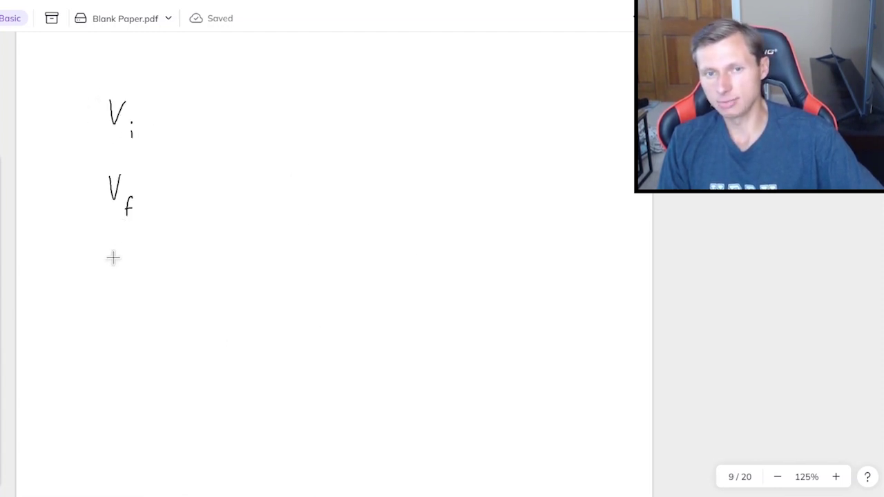
pyautogui.moveTo(125, 257); pyautogui.dragTo(129, 274)
pyautogui.moveTo(104, 308); pyautogui.dragTo(119, 308)
pyautogui.moveTo(111, 299); pyautogui.dragTo(120, 329)
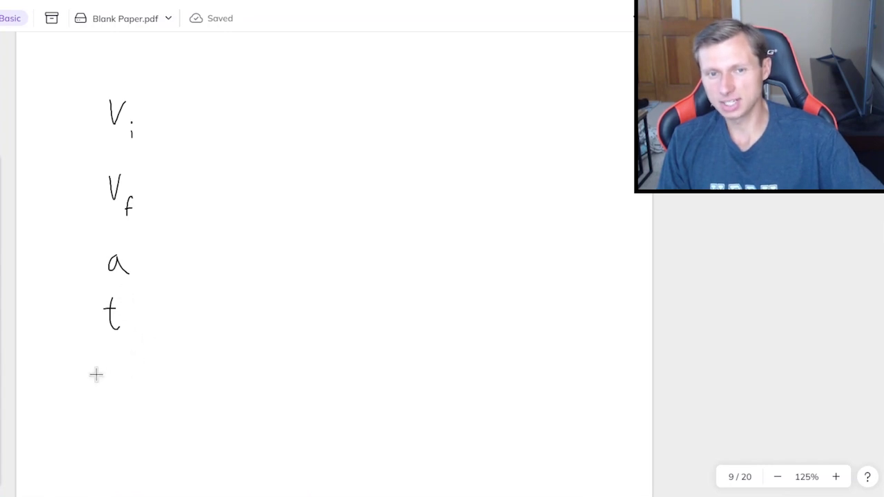
pyautogui.moveTo(102, 365); pyautogui.dragTo(115, 387)
pyautogui.moveTo(127, 368); pyautogui.dragTo(145, 388)
pyautogui.moveTo(143, 368); pyautogui.dragTo(127, 388)
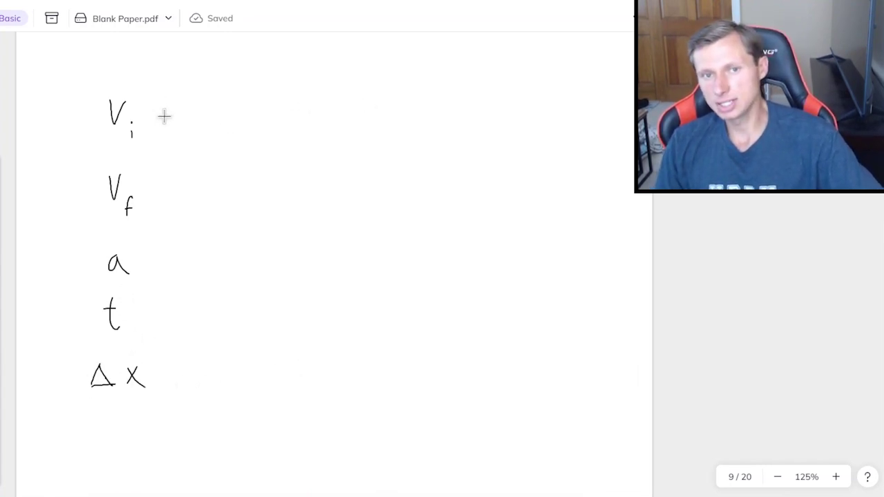
# Step: Fill in Vi = 0 and Vf = 1.24
pyautogui.moveTo(161, 106); pyautogui.dragTo(174, 105)
pyautogui.moveTo(161, 114); pyautogui.dragTo(174, 113)
pyautogui.moveTo(207, 101); pyautogui.dragTo(207, 102)
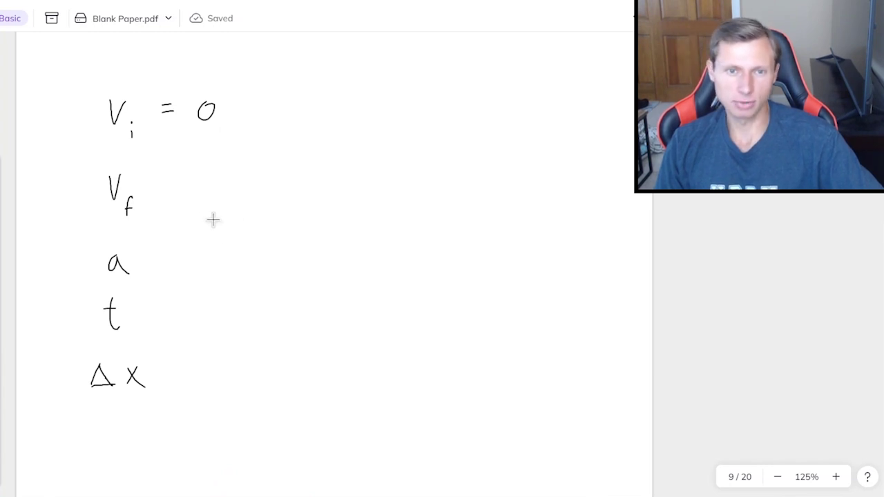
pyautogui.moveTo(158, 178); pyautogui.dragTo(171, 179)
pyautogui.moveTo(158, 187); pyautogui.dragTo(171, 186)
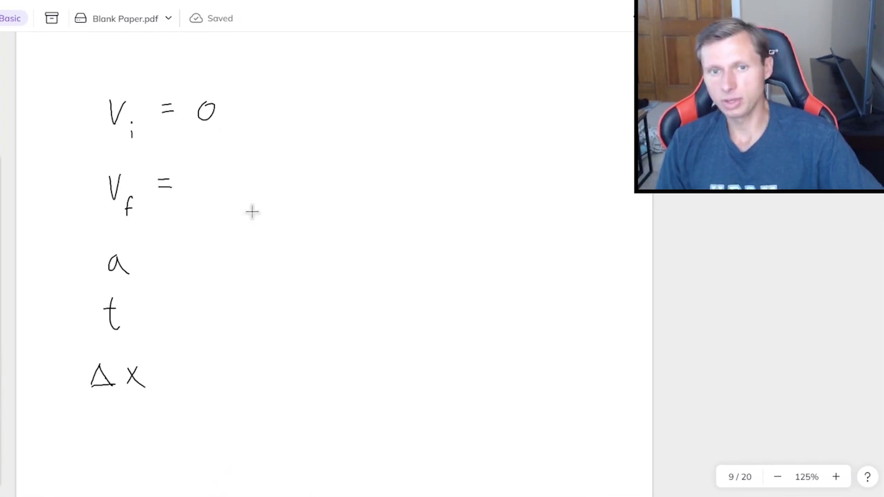
pyautogui.moveTo(199, 175); pyautogui.dragTo(198, 199)
pyautogui.click(212, 198)
pyautogui.moveTo(230, 178)
pyautogui.mouseDown()
pyautogui.moveTo(262, 178)
pyautogui.moveTo(261, 200)
pyautogui.mouseUp()
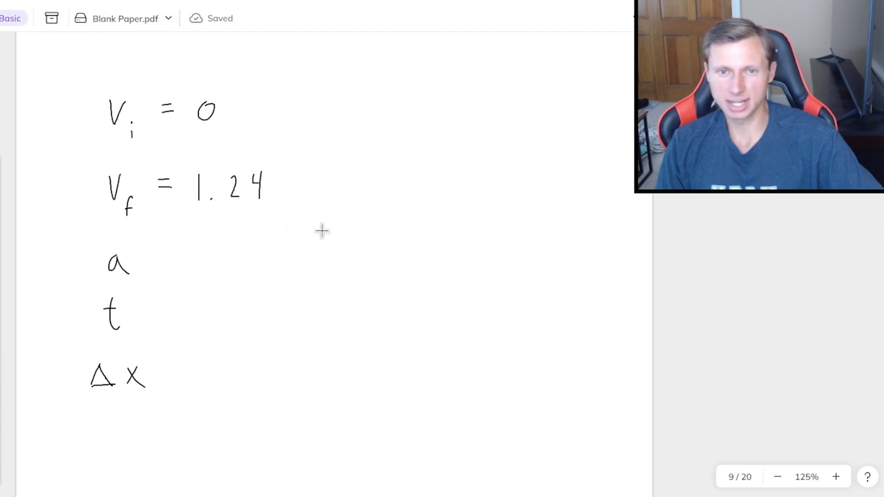
# Step: Write a = 5.62 and Δx = ?, after checking the page 8 diagram
pyautogui.moveTo(149, 257); pyautogui.dragTo(161, 265)
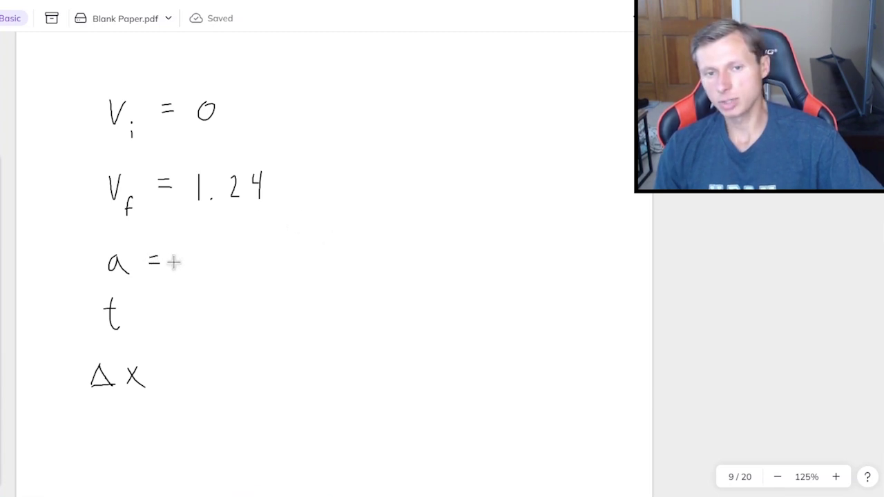
pyautogui.moveTo(243, 255); pyautogui.dragTo(262, 271)
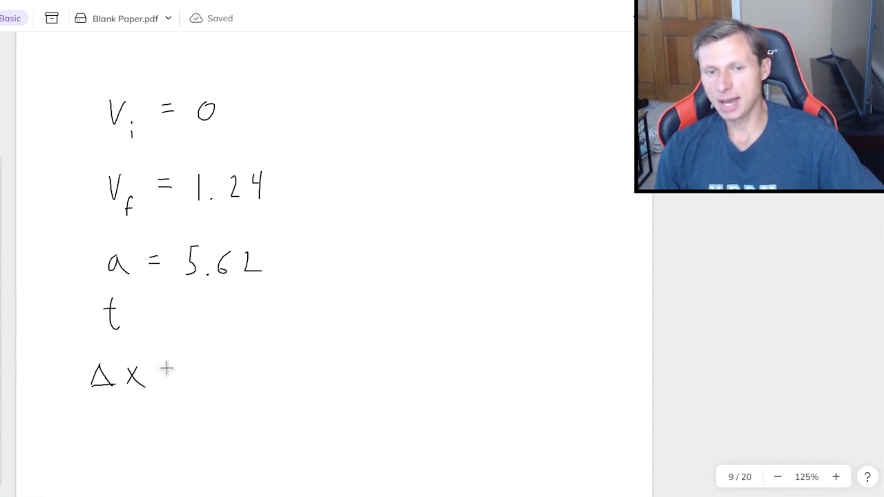
pyautogui.moveTo(162, 371)
pyautogui.mouseDown()
pyautogui.moveTo(175, 371)
pyautogui.moveTo(176, 379)
pyautogui.mouseUp()
pyautogui.moveTo(194, 361); pyautogui.dragTo(200, 380)
pyautogui.click(199, 388)
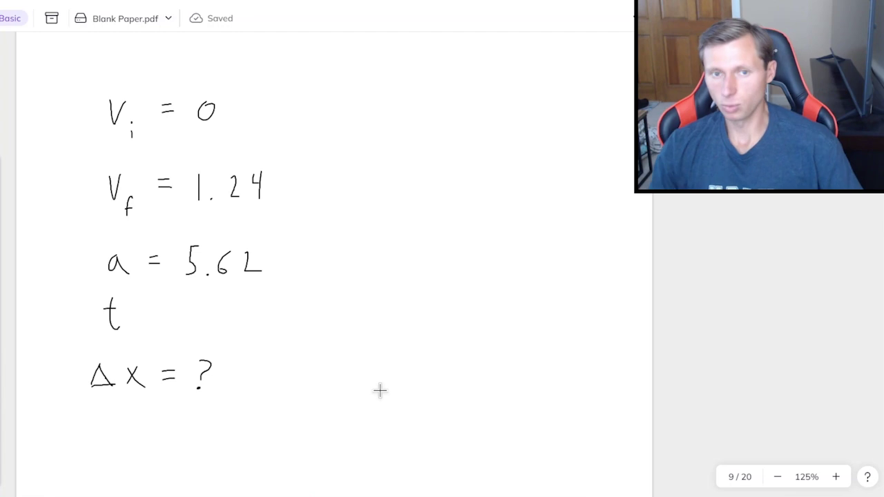
pyautogui.scroll(2, 379, 391)
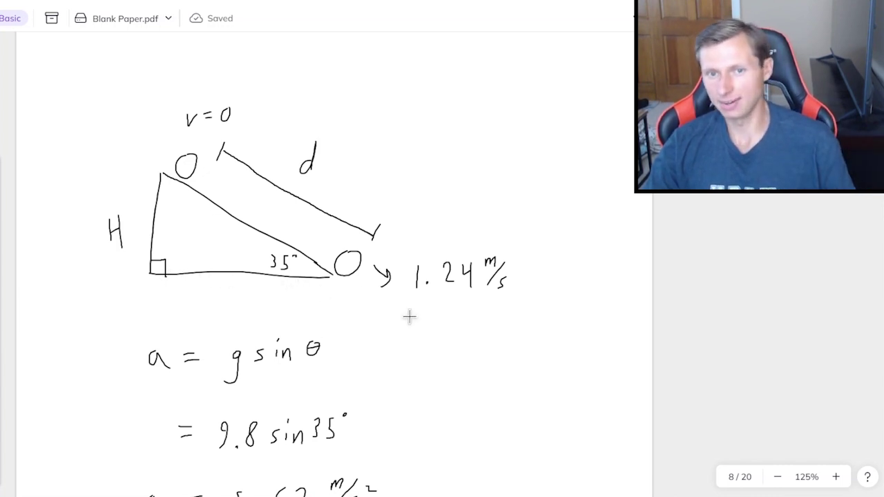
pyautogui.press('pagedown')
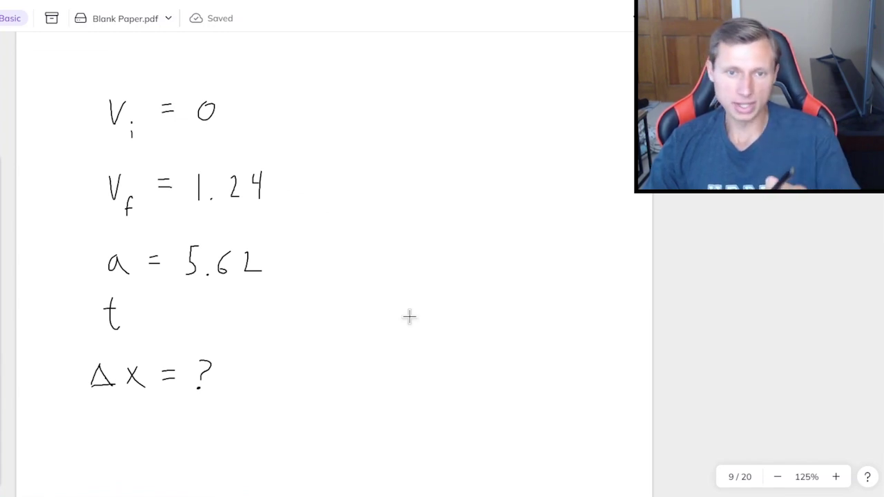
pyautogui.scroll(-5, 327, 351)
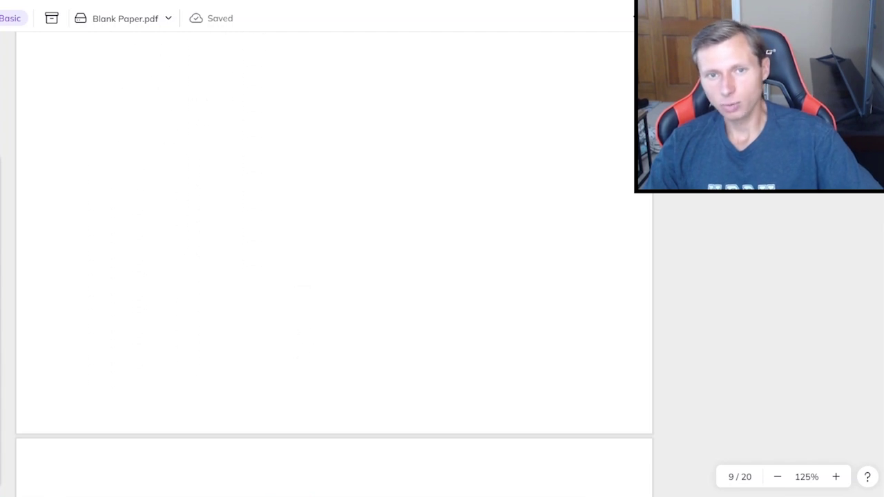
# Step: Write the kinematic equation Vf² = Vi² + 2aΔx
pyautogui.moveTo(108, 125)
pyautogui.mouseDown()
pyautogui.moveTo(121, 127)
pyautogui.moveTo(128, 168)
pyautogui.mouseUp()
pyautogui.moveTo(181, 139); pyautogui.dragTo(192, 139)
pyautogui.moveTo(181, 146); pyautogui.dragTo(267, 131)
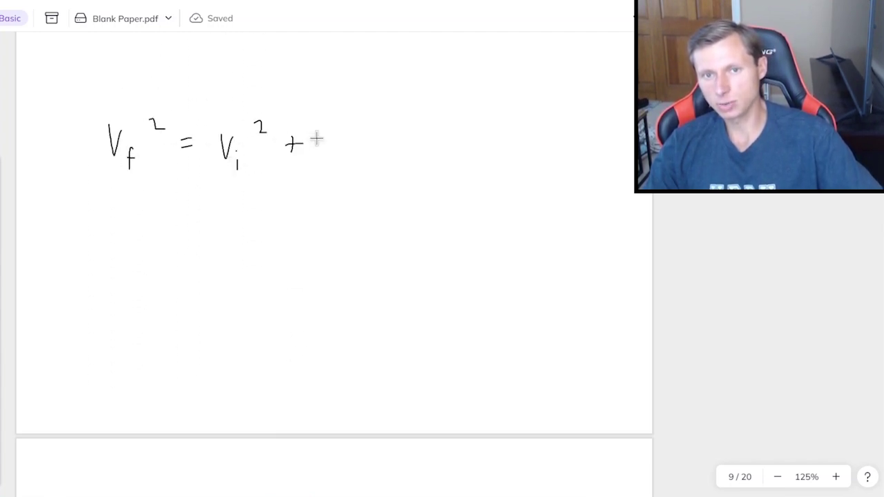
pyautogui.moveTo(384, 149); pyautogui.dragTo(399, 149)
pyautogui.moveTo(420, 136)
pyautogui.mouseDown()
pyautogui.moveTo(408, 151)
pyautogui.moveTo(420, 151)
pyautogui.mouseUp()
# Step: Substitute the knowns: 1.24² = 0² + 2(5.62)Δx
pyautogui.moveTo(87, 217); pyautogui.dragTo(89, 250)
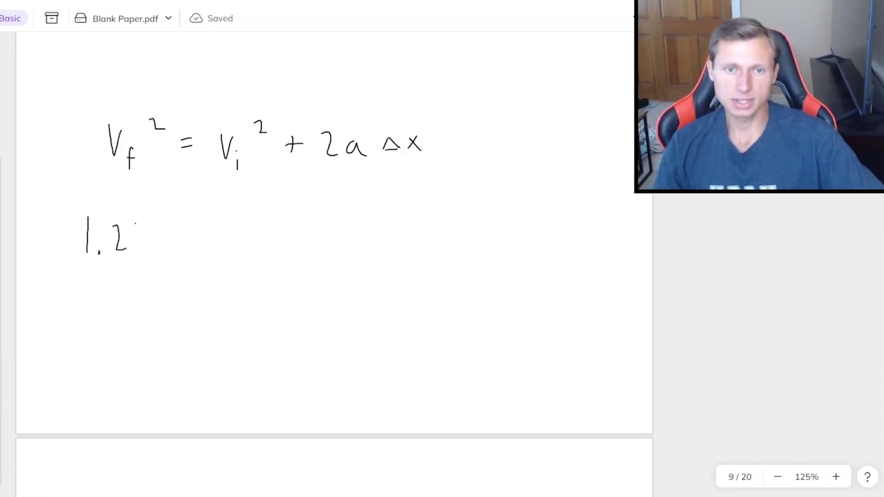
pyautogui.moveTo(157, 210); pyautogui.dragTo(201, 230)
pyautogui.moveTo(190, 238); pyautogui.dragTo(201, 237)
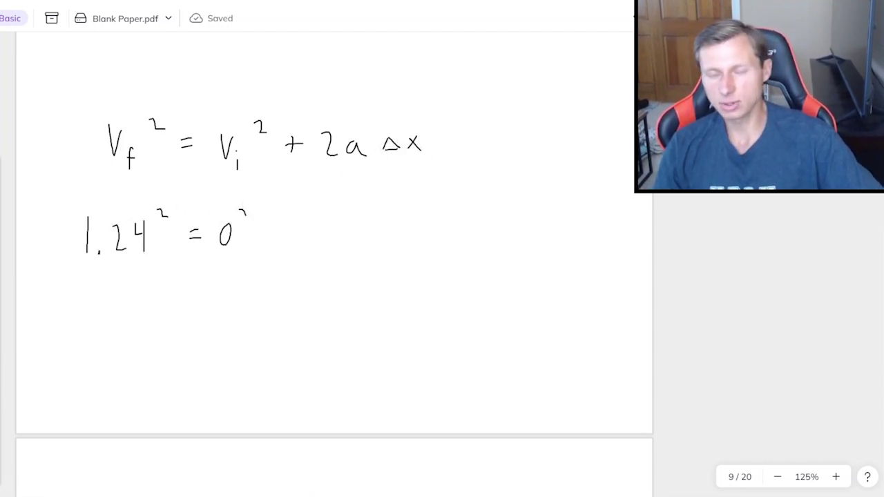
pyautogui.moveTo(246, 215); pyautogui.dragTo(330, 246)
pyautogui.moveTo(353, 222); pyautogui.dragTo(344, 242)
pyautogui.click(361, 241)
pyautogui.moveTo(381, 221)
pyautogui.mouseDown()
pyautogui.moveTo(378, 234)
pyautogui.moveTo(408, 245)
pyautogui.moveTo(437, 226)
pyautogui.mouseUp()
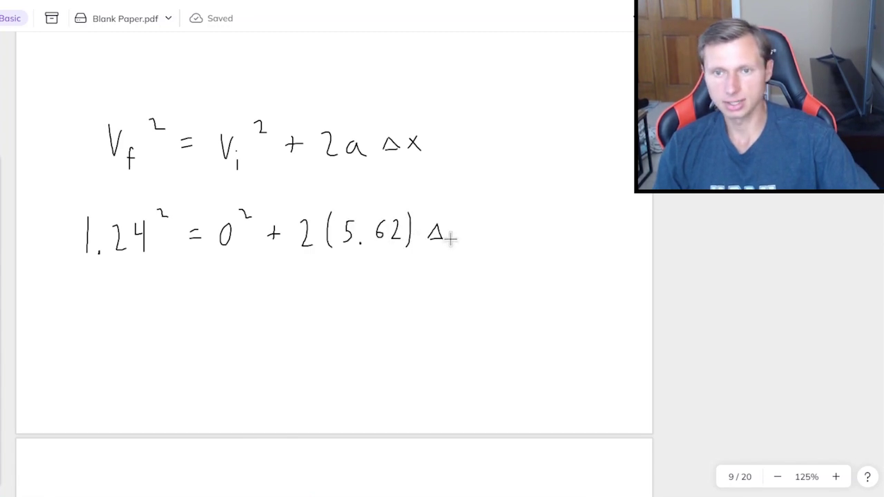
pyautogui.scroll(-1, 311, 373)
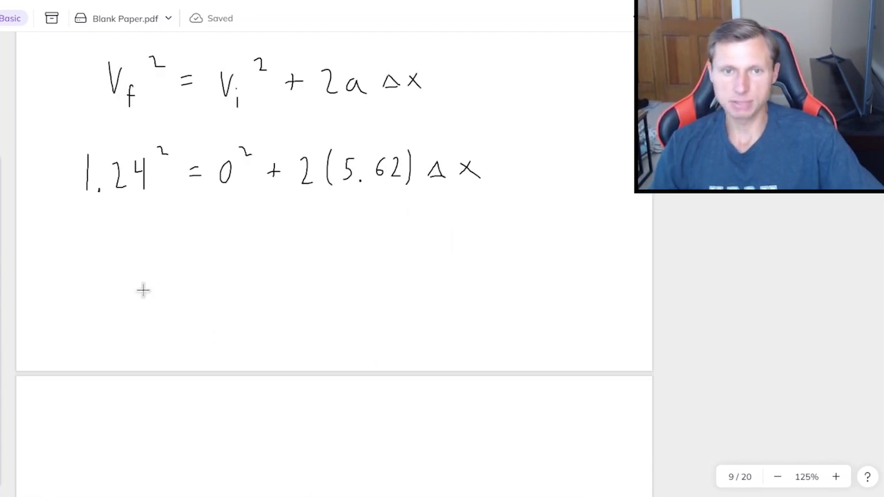
# Step: Simplify the equation to 1.53 = 11.24Δx
pyautogui.moveTo(85, 265); pyautogui.dragTo(84, 289)
pyautogui.click(98, 287)
pyautogui.moveTo(122, 266)
pyautogui.mouseDown()
pyautogui.moveTo(111, 284)
pyautogui.moveTo(169, 272)
pyautogui.mouseUp()
pyautogui.moveTo(159, 277); pyautogui.dragTo(169, 277)
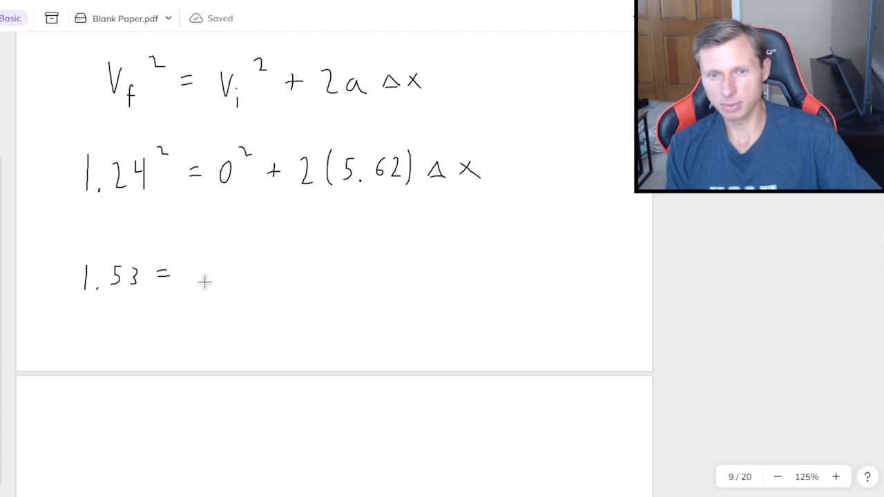
pyautogui.moveTo(210, 263)
pyautogui.mouseDown()
pyautogui.moveTo(207, 294)
pyautogui.moveTo(226, 275)
pyautogui.moveTo(225, 294)
pyautogui.mouseUp()
pyautogui.click(236, 291)
pyautogui.moveTo(257, 268)
pyautogui.mouseDown()
pyautogui.moveTo(272, 288)
pyautogui.moveTo(295, 279)
pyautogui.mouseUp()
pyautogui.moveTo(292, 261); pyautogui.dragTo(293, 287)
pyautogui.moveTo(319, 271)
pyautogui.mouseDown()
pyautogui.moveTo(315, 282)
pyautogui.moveTo(331, 282)
pyautogui.mouseUp()
pyautogui.moveTo(349, 277); pyautogui.dragTo(354, 270)
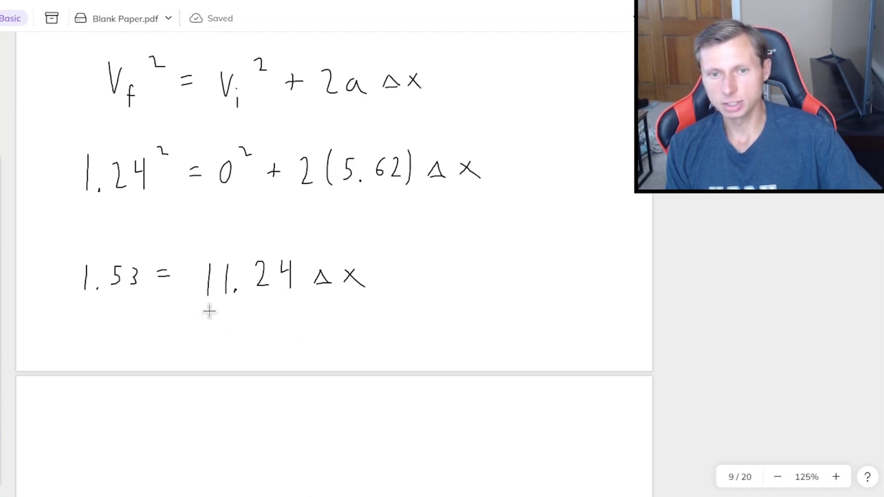
# Step: Divide both sides of the equation by 11.24
pyautogui.moveTo(241, 319); pyautogui.dragTo(241, 340)
pyautogui.moveTo(251, 319); pyautogui.dragTo(250, 340)
pyautogui.moveTo(271, 321); pyautogui.dragTo(301, 339)
pyautogui.moveTo(198, 309); pyautogui.dragTo(355, 290)
pyautogui.moveTo(69, 302); pyautogui.dragTo(131, 300)
pyautogui.moveTo(76, 318); pyautogui.dragTo(76, 341)
pyautogui.moveTo(85, 318)
pyautogui.mouseDown()
pyautogui.moveTo(85, 342)
pyautogui.moveTo(115, 334)
pyautogui.moveTo(127, 343)
pyautogui.mouseUp()
# Step: Write the result Δx = .136 m, also as 13.6 cm
pyautogui.scroll(-1, 155, 430)
pyautogui.moveTo(152, 379); pyautogui.dragTo(171, 379)
pyautogui.moveTo(185, 366); pyautogui.dragTo(200, 379)
pyautogui.moveTo(200, 366); pyautogui.dragTo(185, 378)
pyautogui.moveTo(222, 366); pyautogui.dragTo(234, 366)
pyautogui.moveTo(222, 372); pyautogui.dragTo(277, 383)
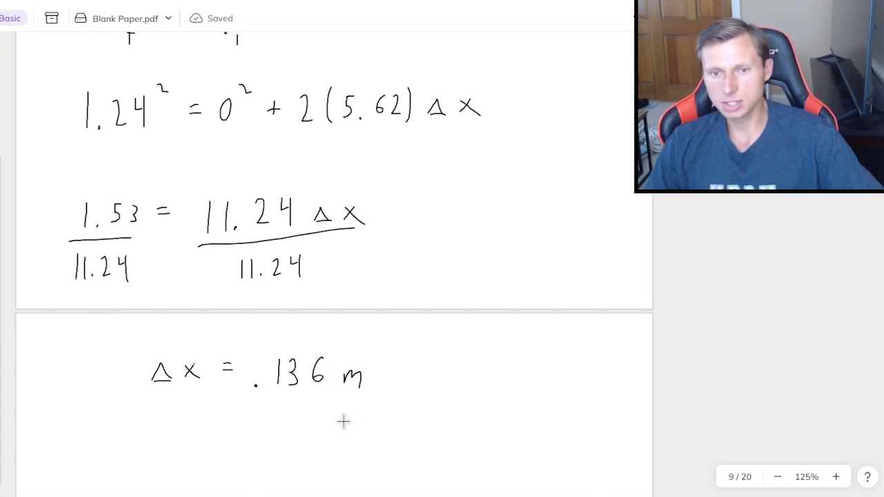
pyautogui.moveTo(255, 436)
pyautogui.mouseDown()
pyautogui.moveTo(254, 452)
pyautogui.moveTo(269, 451)
pyautogui.mouseUp()
pyautogui.click(288, 448)
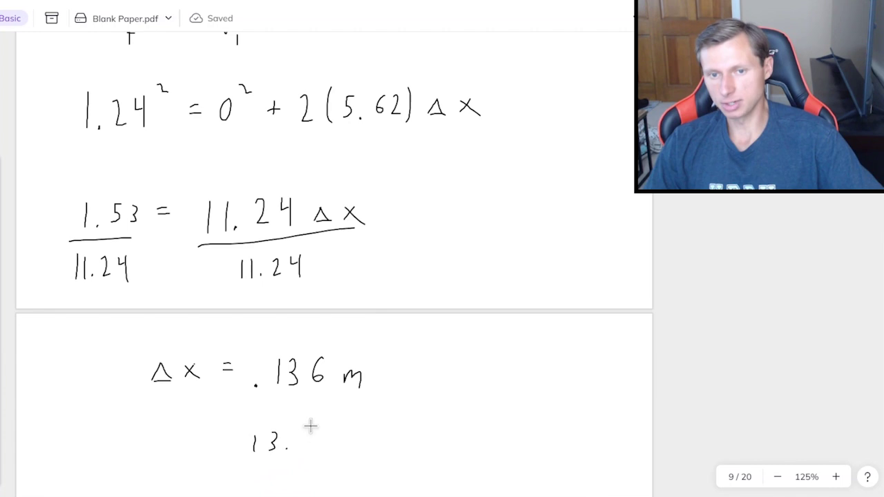
pyautogui.moveTo(308, 428)
pyautogui.mouseDown()
pyautogui.moveTo(300, 443)
pyautogui.moveTo(338, 448)
pyautogui.mouseUp()
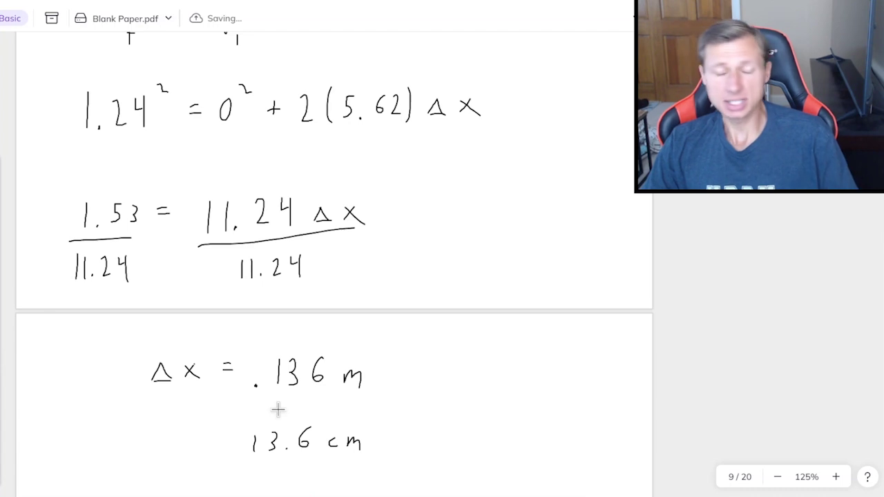
pyautogui.scroll(-6, 278, 410)
pyautogui.moveTo(203, 163)
pyautogui.mouseDown()
pyautogui.moveTo(200, 290)
pyautogui.moveTo(395, 289)
pyautogui.mouseUp()
# Step: Draw the ramp as a right triangle, marking the right angle and the 35° angle
pyautogui.moveTo(203, 164); pyautogui.dragTo(398, 290)
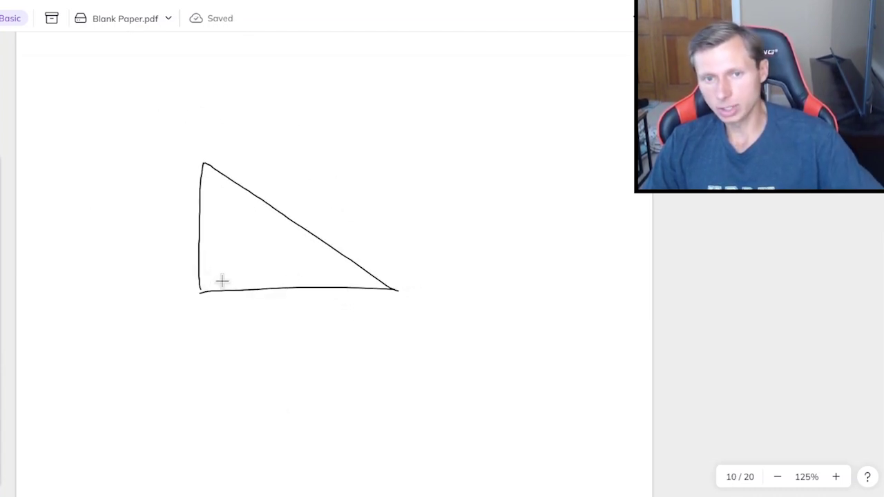
pyautogui.moveTo(202, 273)
pyautogui.mouseDown()
pyautogui.moveTo(213, 272)
pyautogui.moveTo(214, 290)
pyautogui.mouseUp()
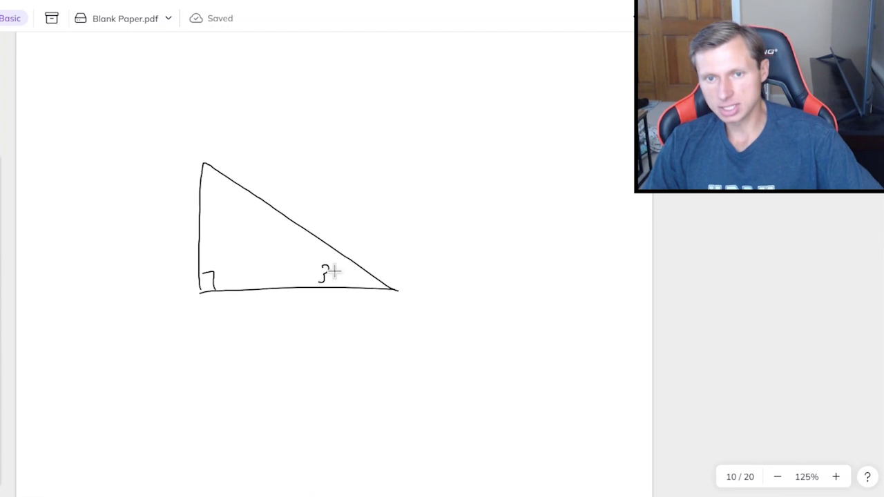
pyautogui.moveTo(346, 269); pyautogui.dragTo(348, 269)
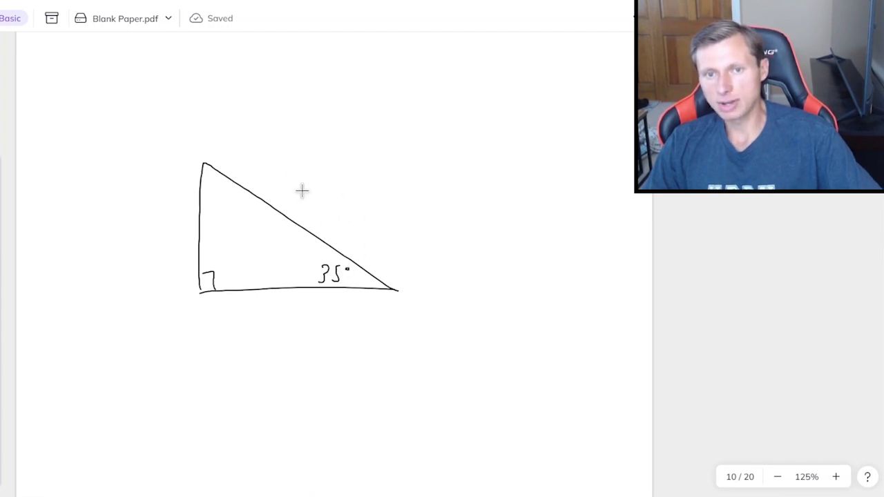
# Step: Label the hypotenuse .136 and hyp, and the height H and opp
pyautogui.moveTo(284, 195); pyautogui.dragTo(285, 197)
pyautogui.moveTo(304, 182); pyautogui.dragTo(303, 199)
pyautogui.moveTo(318, 182)
pyautogui.mouseDown()
pyautogui.moveTo(319, 202)
pyautogui.moveTo(339, 197)
pyautogui.mouseUp()
pyautogui.moveTo(176, 216); pyautogui.dragTo(176, 255)
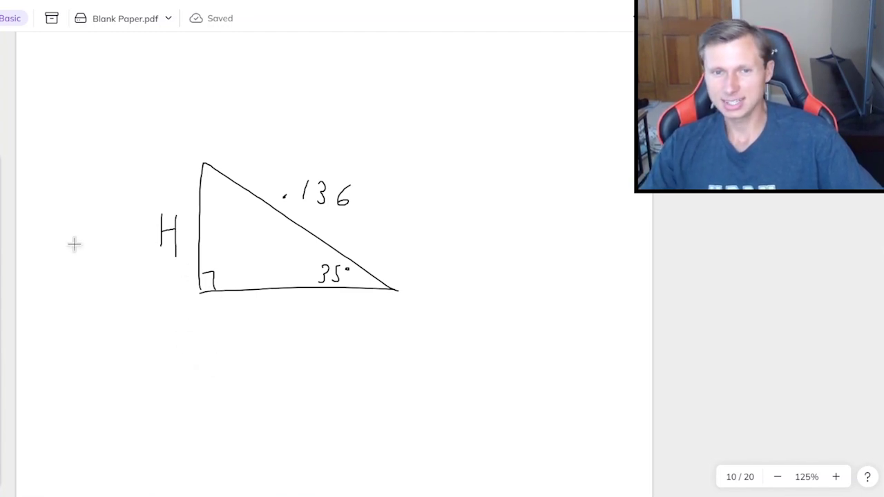
pyautogui.moveTo(73, 241)
pyautogui.mouseDown()
pyautogui.moveTo(103, 251)
pyautogui.moveTo(106, 269)
pyautogui.mouseUp()
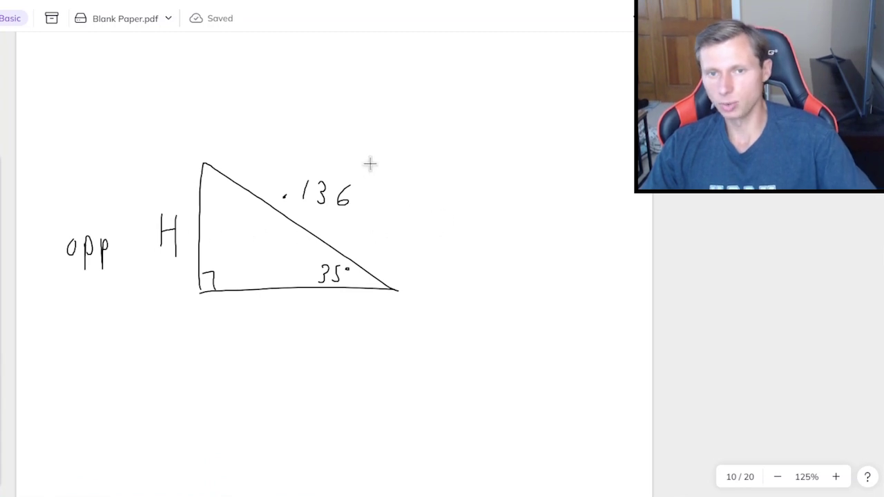
pyautogui.moveTo(358, 146); pyautogui.dragTo(351, 169)
pyautogui.moveTo(366, 148); pyautogui.dragTo(367, 161)
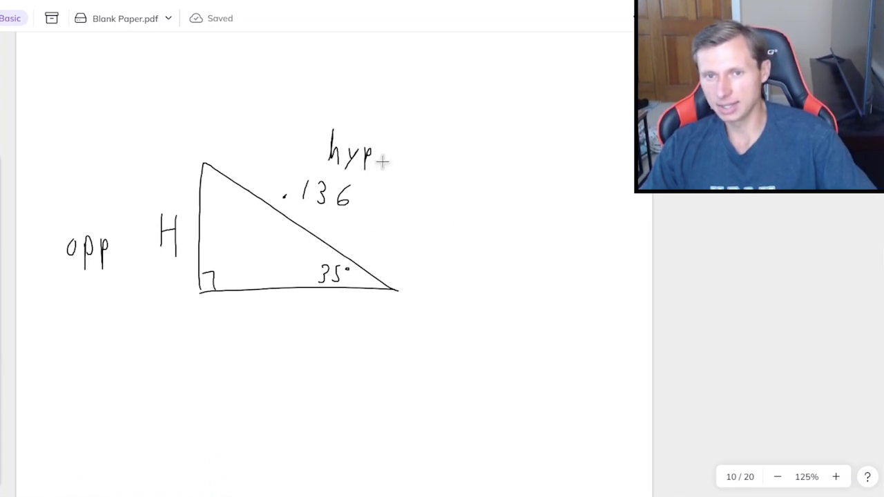
pyautogui.moveTo(160, 386); pyautogui.dragTo(153, 399)
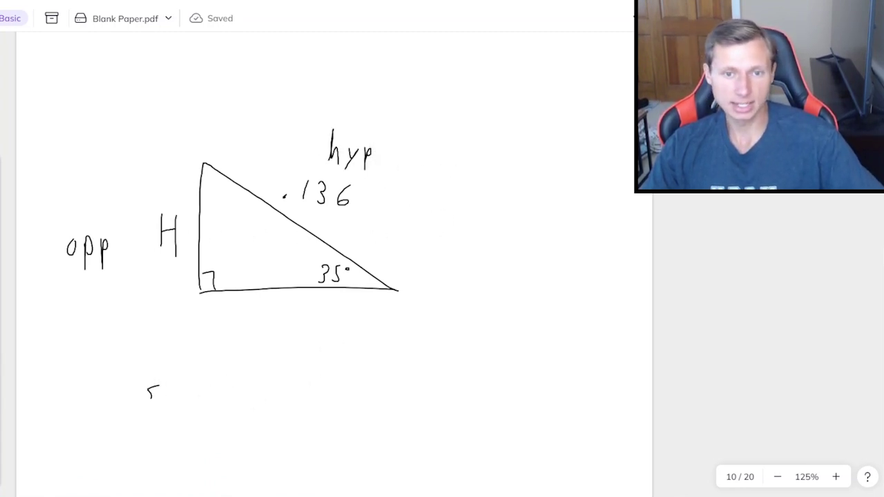
# Step: Write sin35° = H/.136 below the triangle
pyautogui.moveTo(249, 380); pyautogui.dragTo(257, 381)
pyautogui.moveTo(249, 386); pyautogui.dragTo(356, 377)
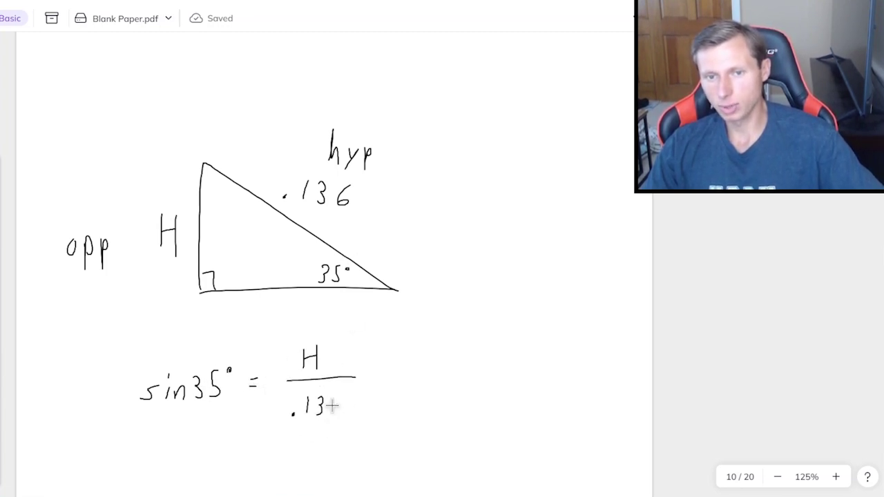
pyautogui.scroll(-2, 354, 411)
pyautogui.moveTo(187, 417); pyautogui.dragTo(186, 449)
pyautogui.moveTo(206, 411); pyautogui.dragTo(205, 449)
pyautogui.moveTo(186, 433)
pyautogui.mouseDown()
pyautogui.moveTo(246, 426)
pyautogui.moveTo(247, 434)
pyautogui.moveTo(290, 440)
pyautogui.mouseUp()
# Step: Rearrange to H = .136 sin35°, then write and circle H = .078 m or 7.8 cm
pyautogui.click(273, 439)
pyautogui.moveTo(299, 417); pyautogui.dragTo(299, 436)
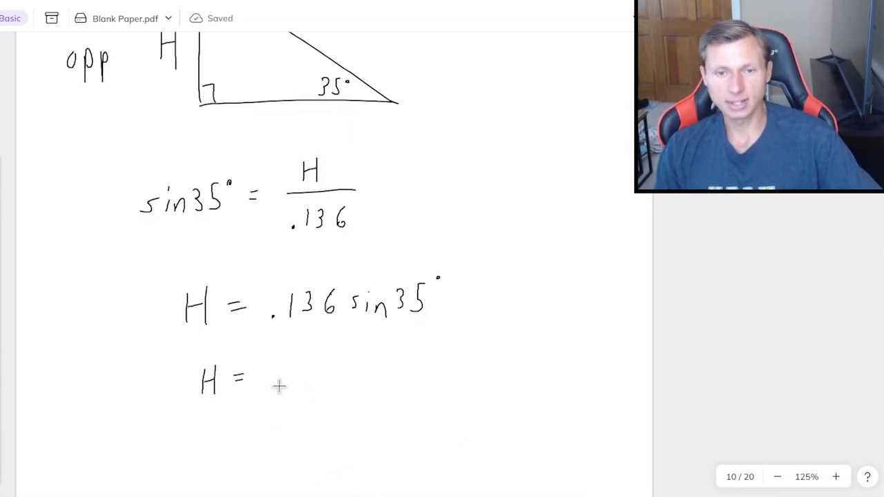
pyautogui.moveTo(296, 371)
pyautogui.mouseDown()
pyautogui.moveTo(348, 373)
pyautogui.moveTo(385, 391)
pyautogui.moveTo(428, 379)
pyautogui.mouseUp()
pyautogui.moveTo(439, 390)
pyautogui.mouseDown()
pyautogui.moveTo(452, 378)
pyautogui.moveTo(484, 390)
pyautogui.mouseUp()
pyautogui.click(502, 388)
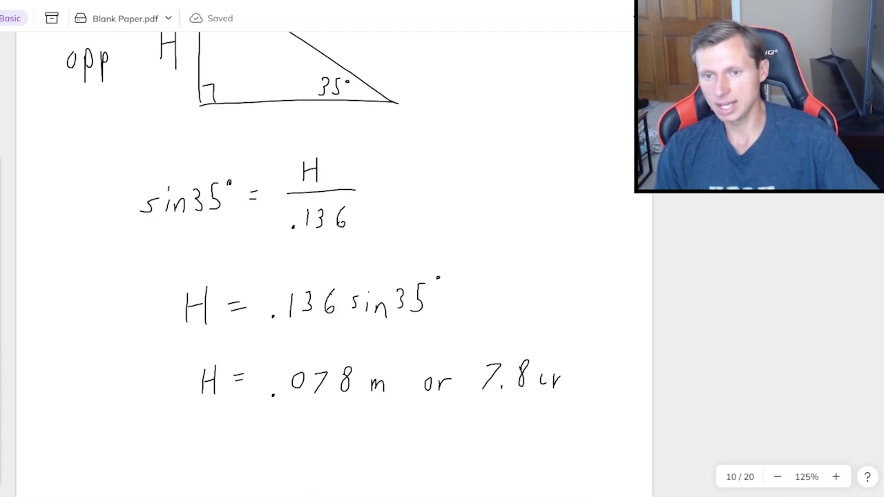
pyautogui.moveTo(559, 380); pyautogui.dragTo(572, 391)
pyautogui.moveTo(233, 354)
pyautogui.mouseDown()
pyautogui.moveTo(552, 342)
pyautogui.moveTo(191, 357)
pyautogui.mouseUp()
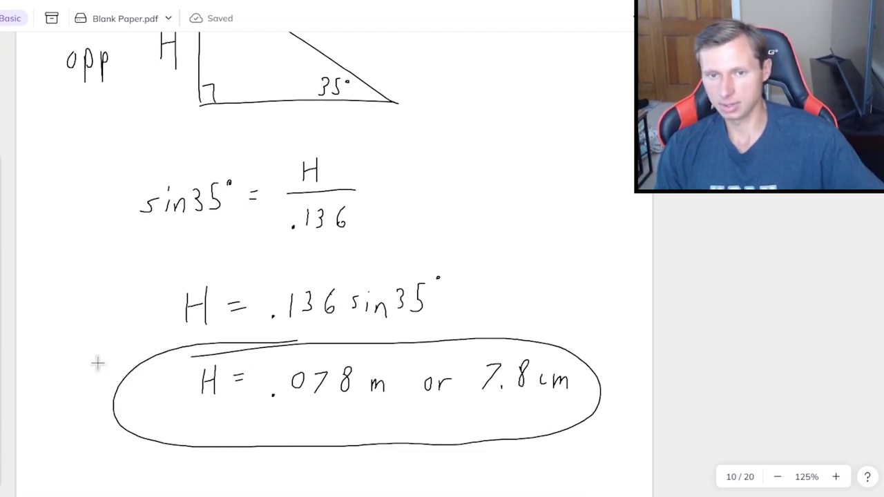